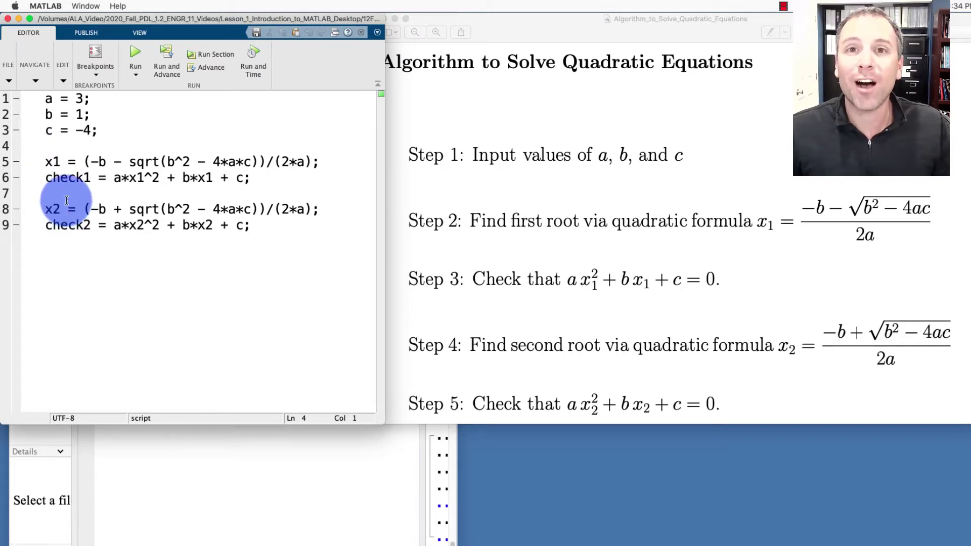
# Check where c (set to -4) is used in the script, then bring the algorithm PDF forward
pyautogui.click(236, 177)
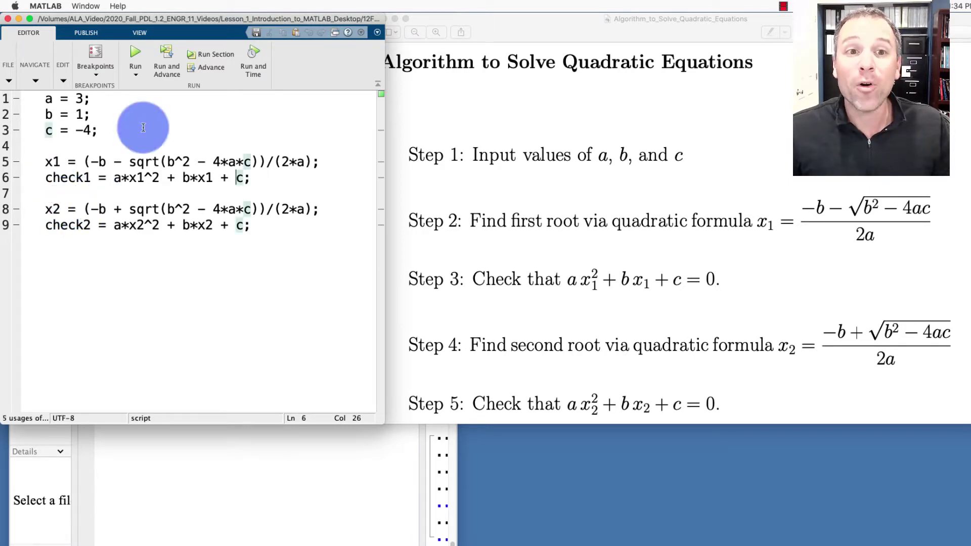
pyautogui.click(114, 130)
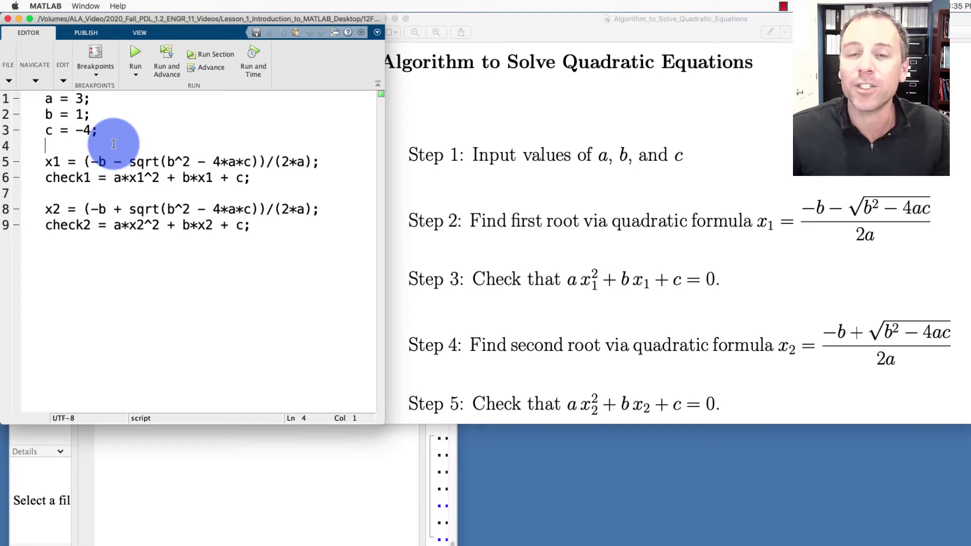
pyautogui.click(424, 138)
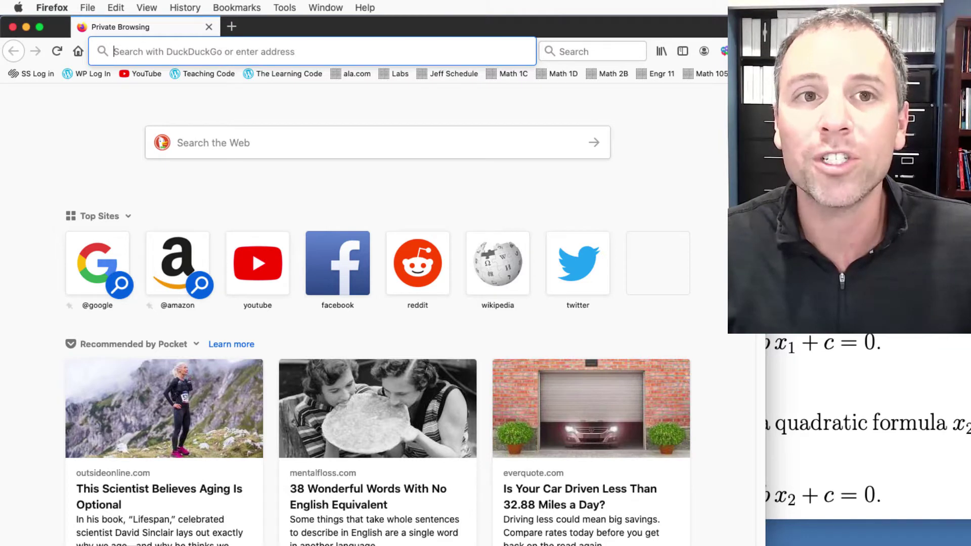
# Search the web for 'Flowchart tutorial' and scroll the results down to the Visual Paradigm listing
pyautogui.write('Flow')
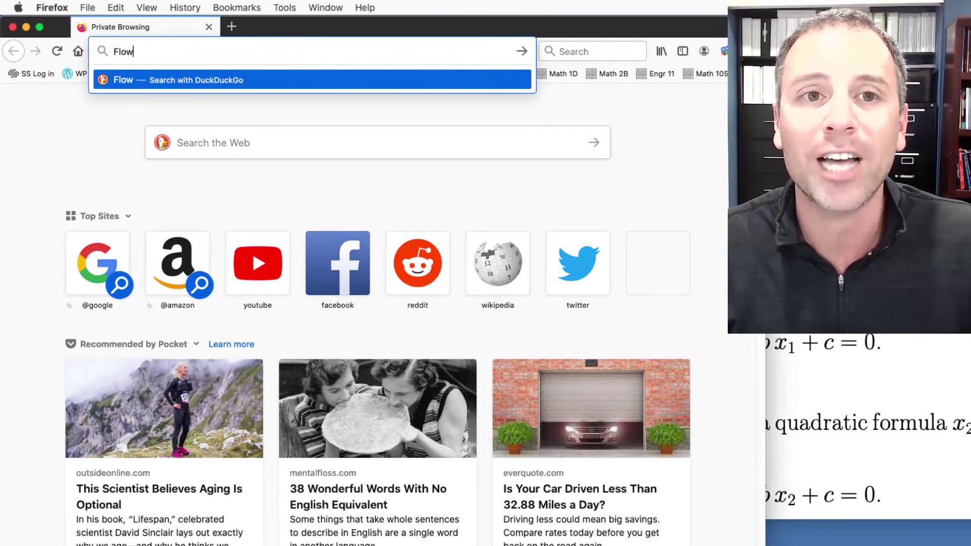
pyautogui.write('chart tut')
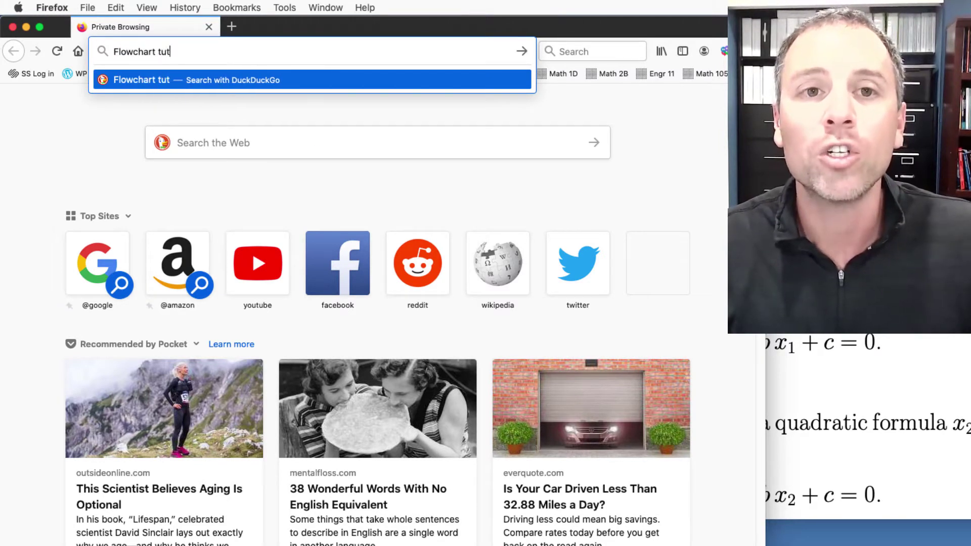
pyautogui.write('orial')
pyautogui.press('Return')
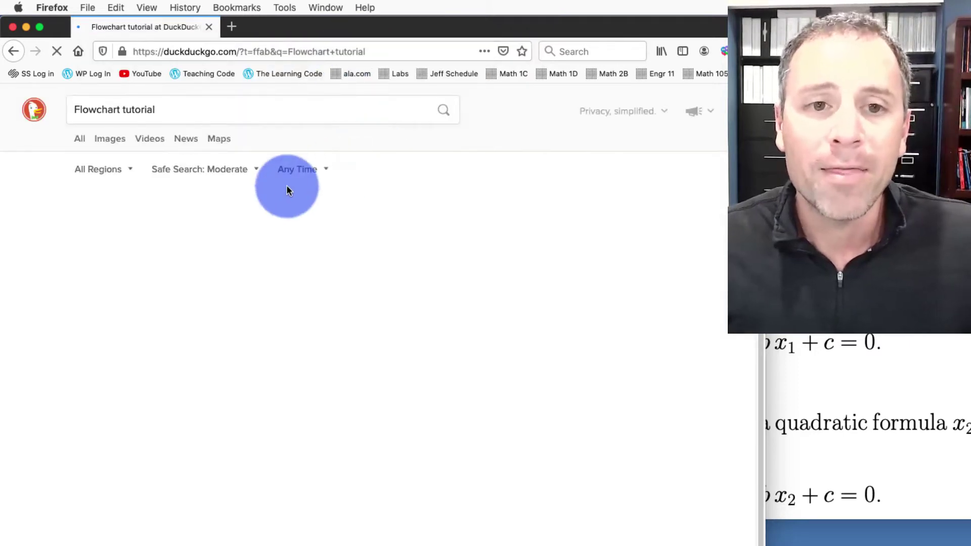
pyautogui.scroll(-2, 187, 218)
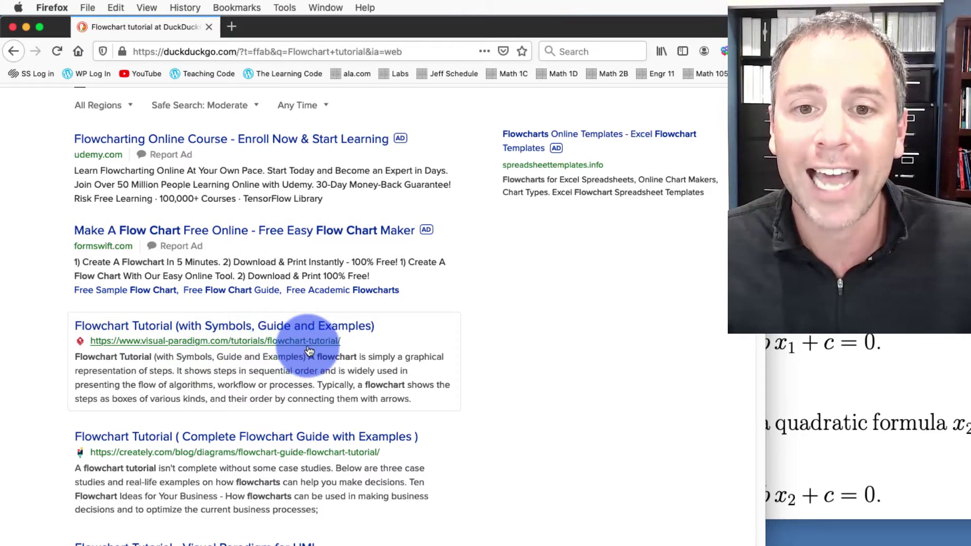
# Open Visual Paradigm's Flowchart Tutorial and read down past the example flowchart to Flowchart Symbols
pyautogui.click(290, 328)
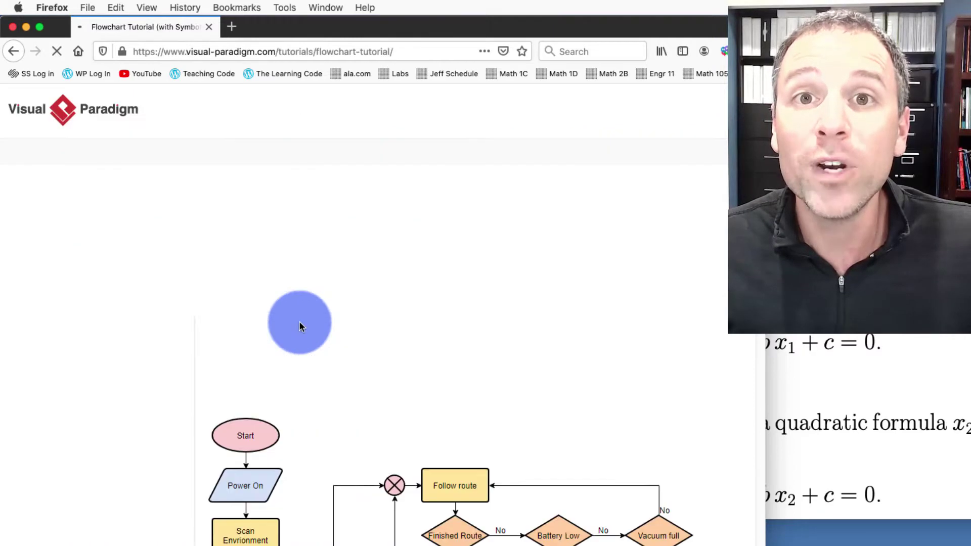
pyautogui.scroll(-3, 262, 326)
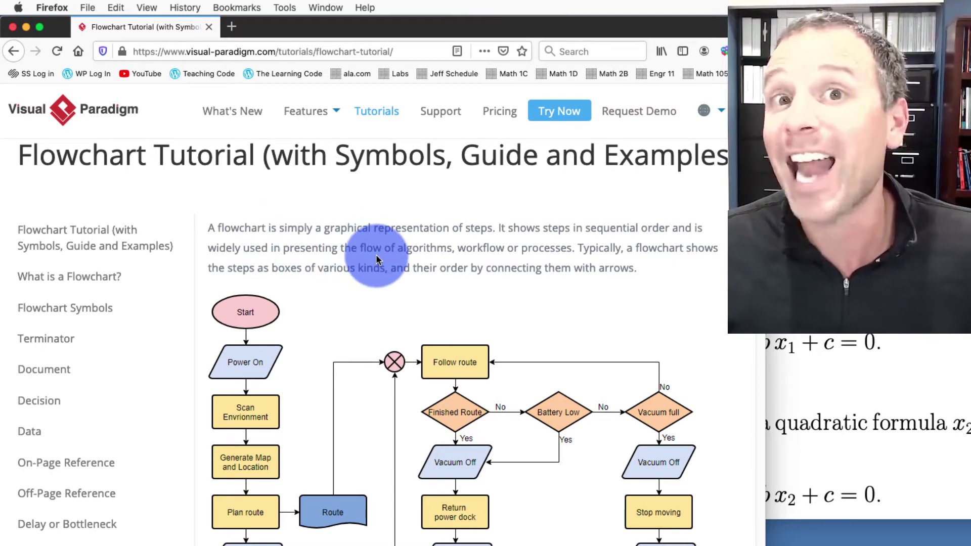
pyautogui.scroll(-3, 380, 259)
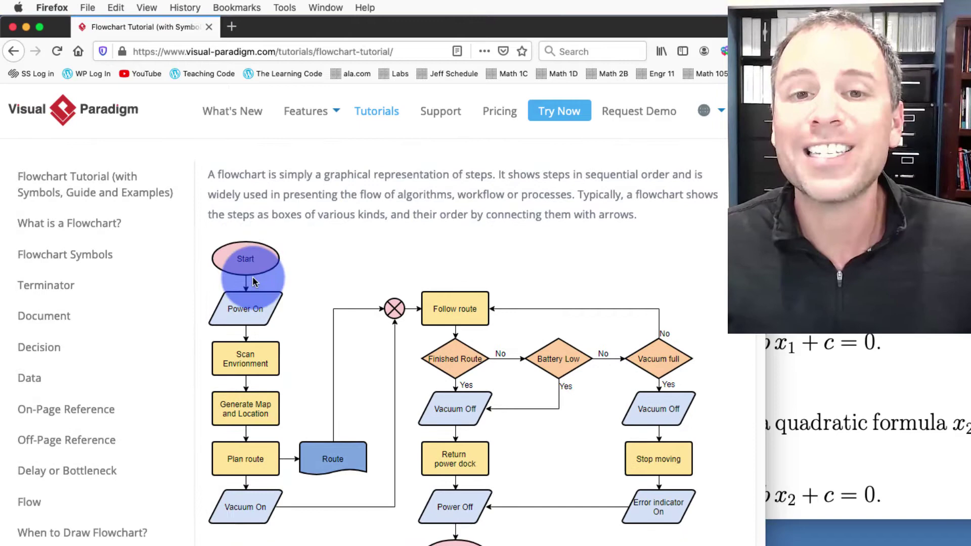
pyautogui.scroll(-10, 254, 396)
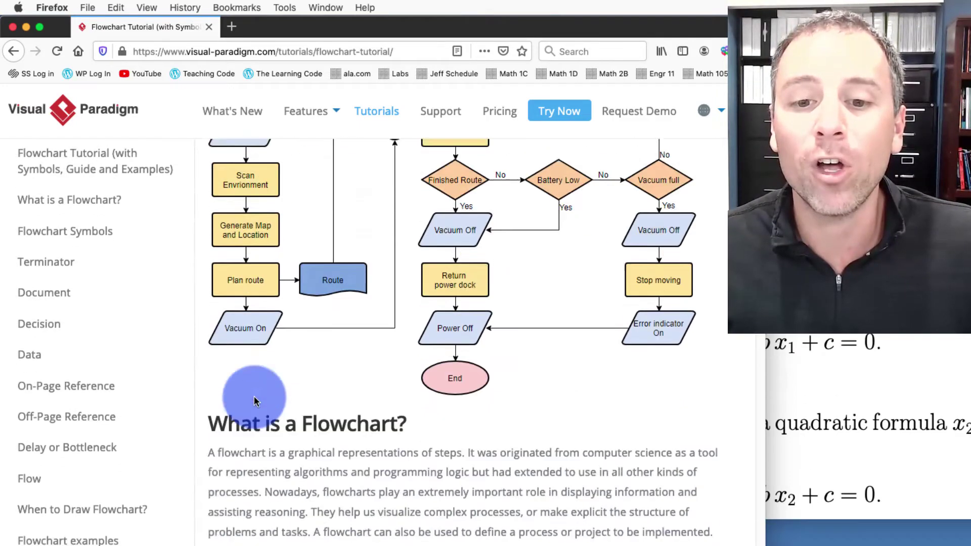
pyautogui.scroll(-5, 254, 396)
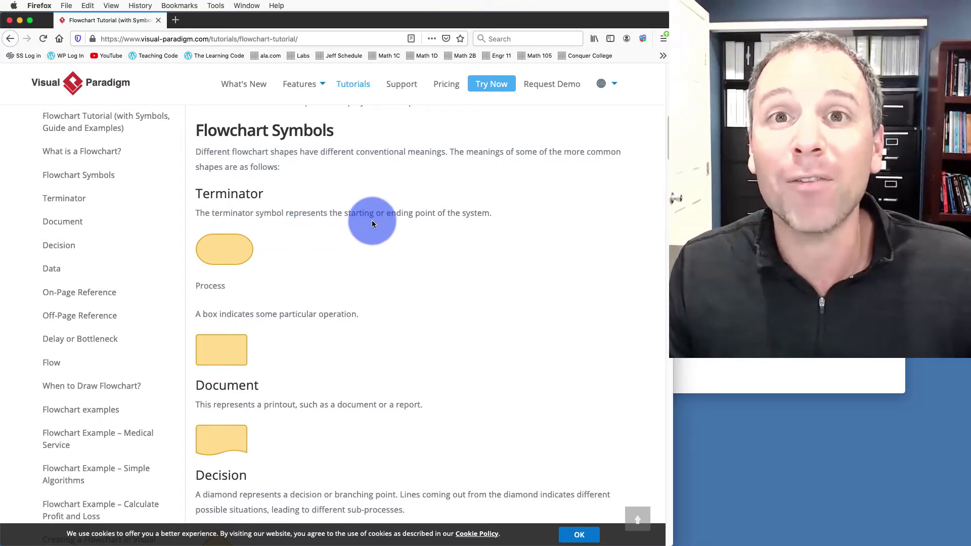
# Read through the Terminator, Process, Decision and Flow symbol descriptions on the tutorial page
pyautogui.scroll(-1, 372, 220)
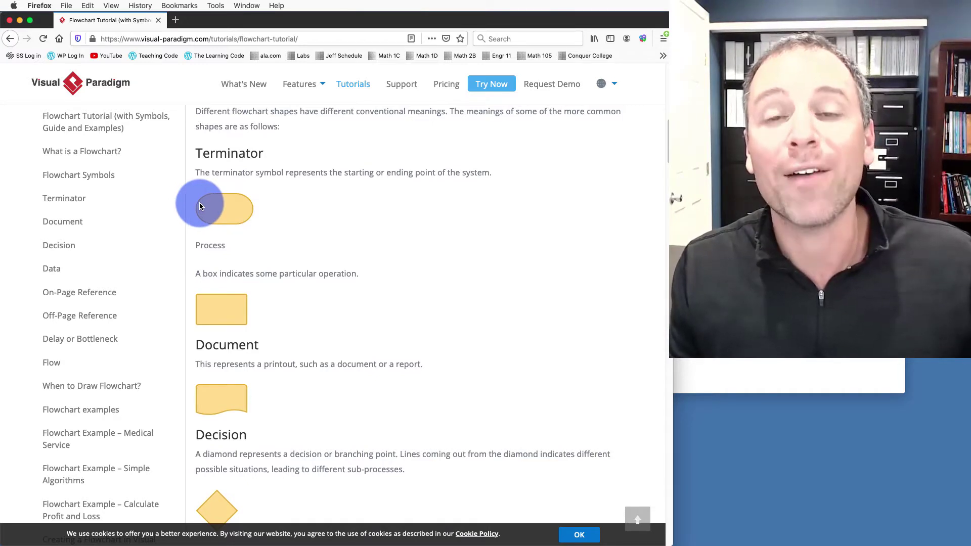
pyautogui.scroll(-2, 199, 206)
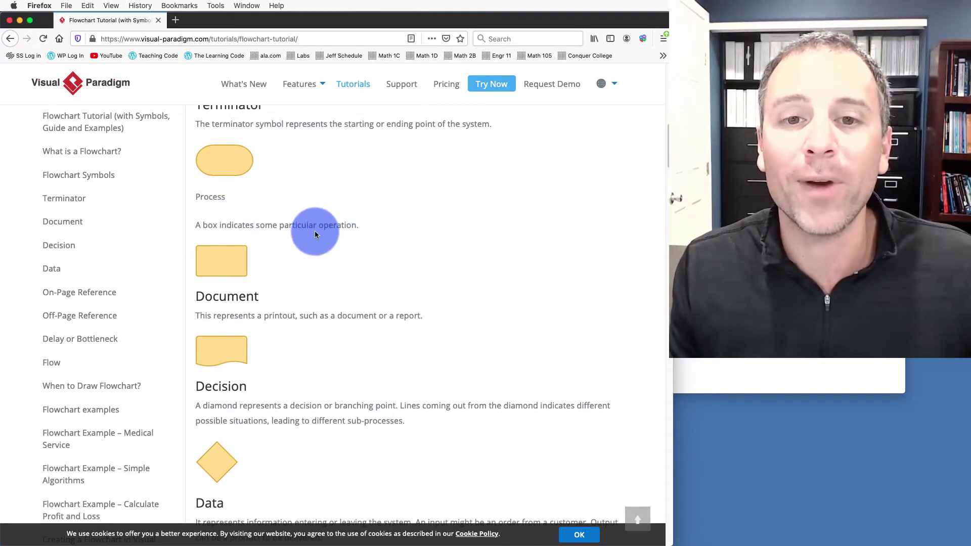
pyautogui.scroll(1, 253, 195)
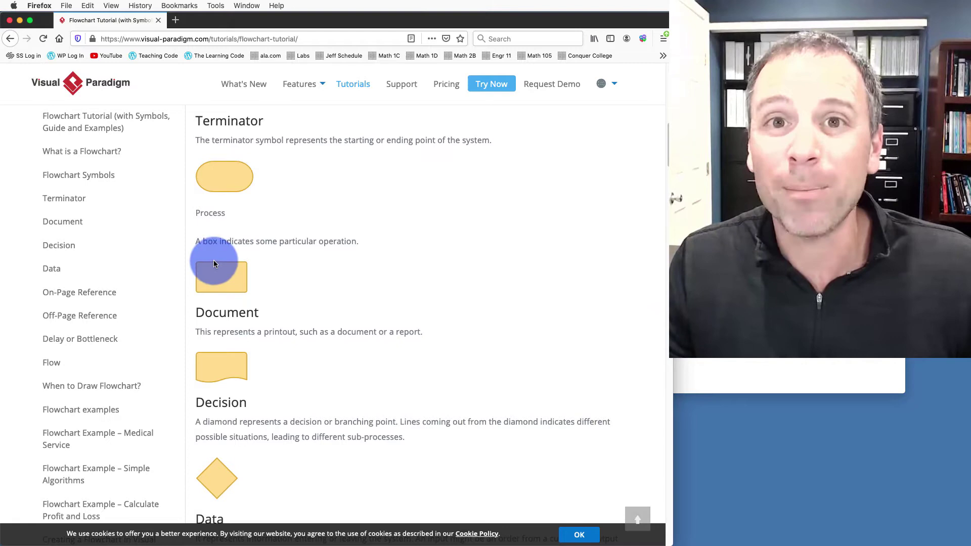
pyautogui.scroll(-13, 213, 262)
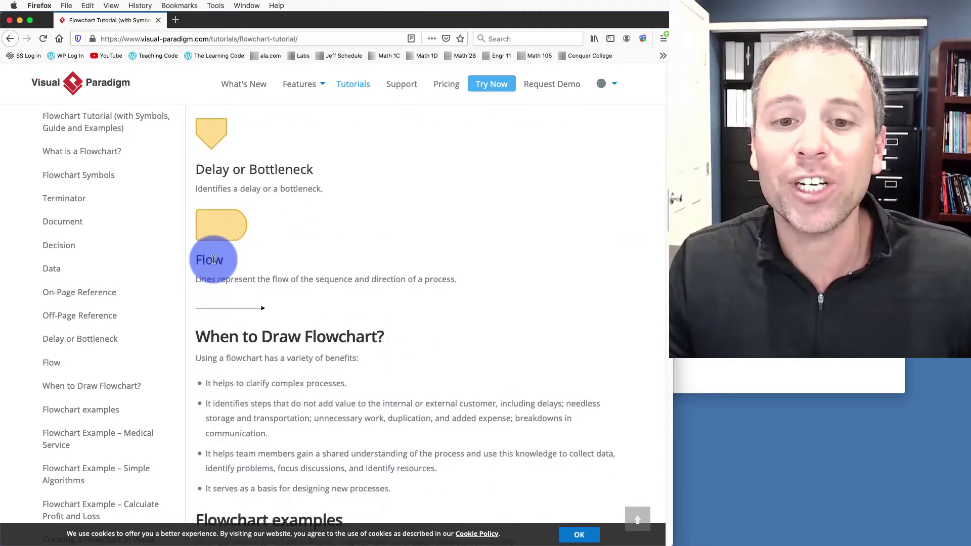
pyautogui.scroll(-2, 213, 261)
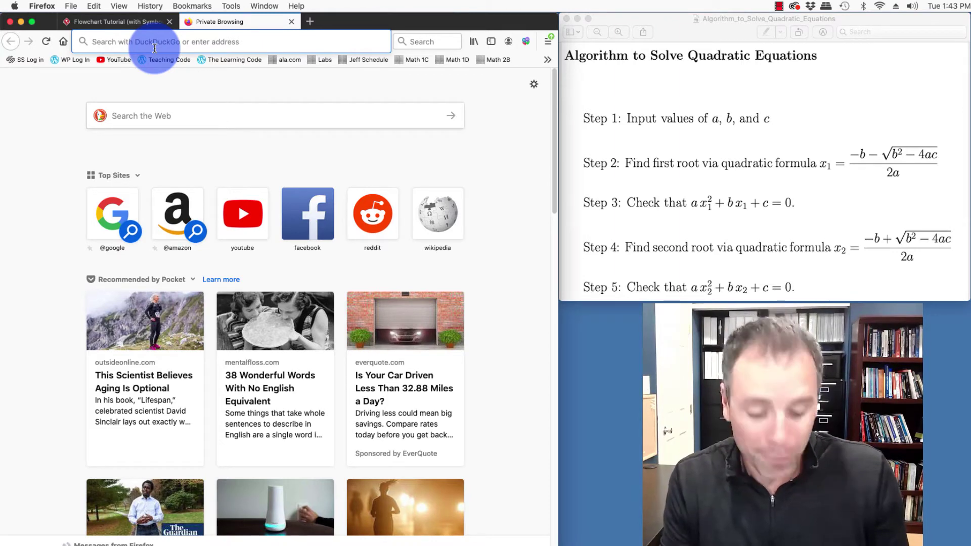
# Load draw.io and choose Decide later for the storage location, getting a blank Untitled Diagram
pyautogui.write('draw.i')
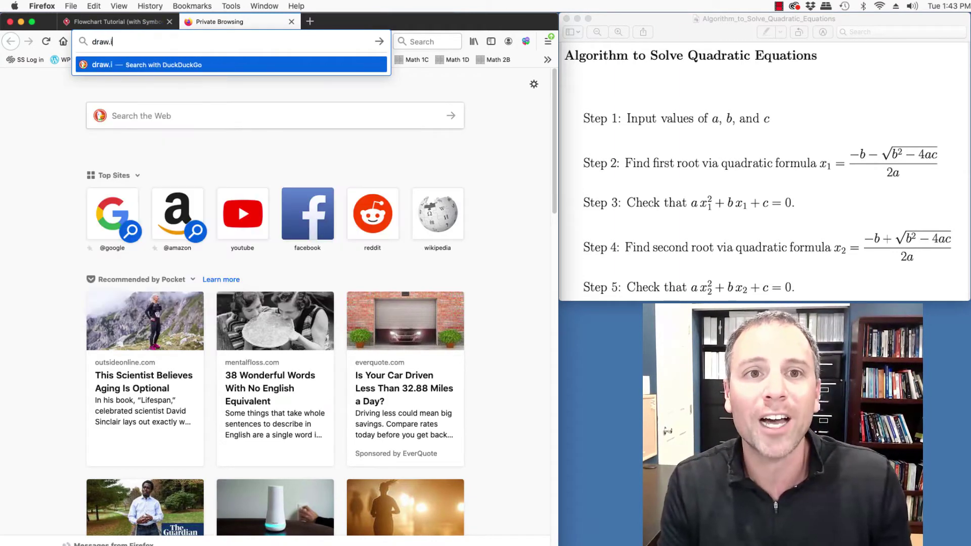
pyautogui.write('o')
pyautogui.press('Return')
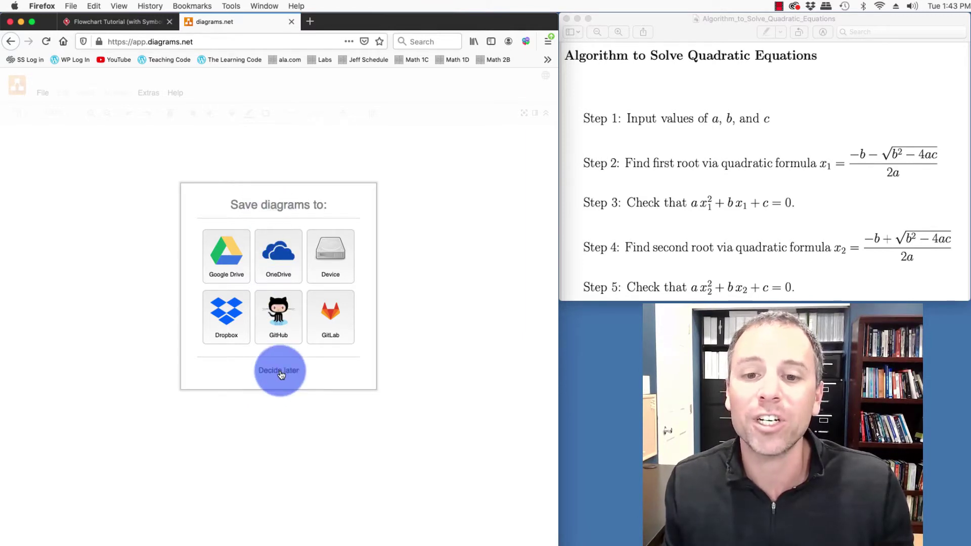
pyautogui.click(279, 371)
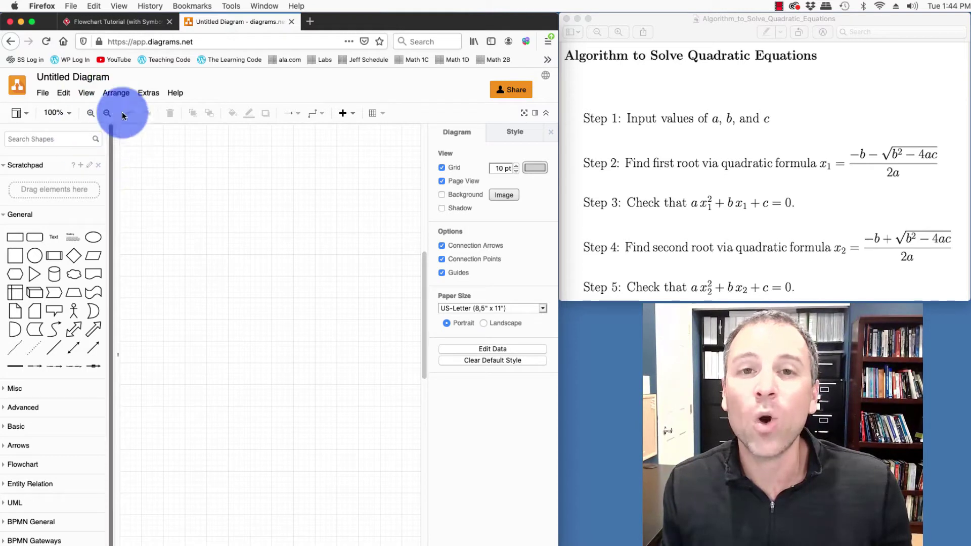
# Rename the diagram 'Quadratic Solution Algorithm Flowchart' as an Editable Bitmap Image (.png)
pyautogui.click(70, 79)
pyautogui.write('Q')
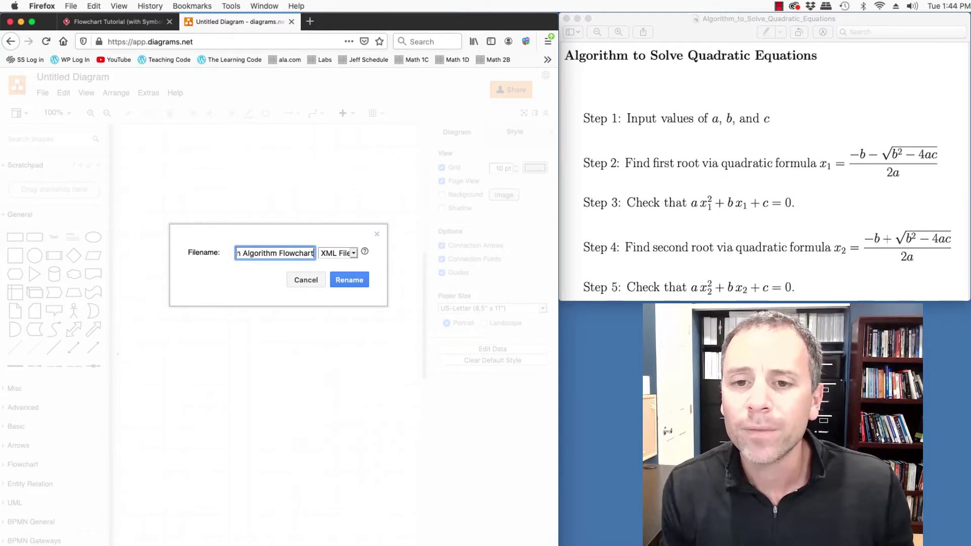
pyautogui.click(349, 253)
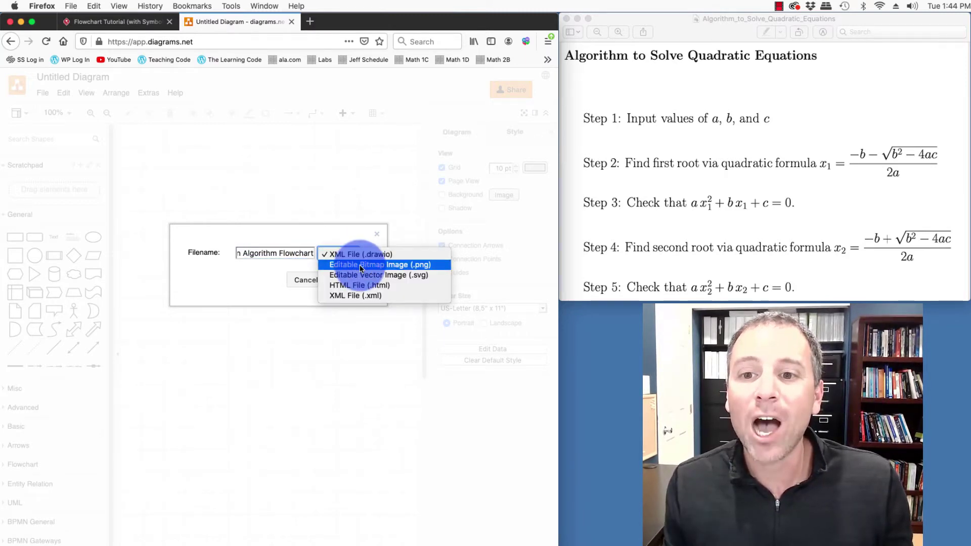
pyautogui.click(362, 266)
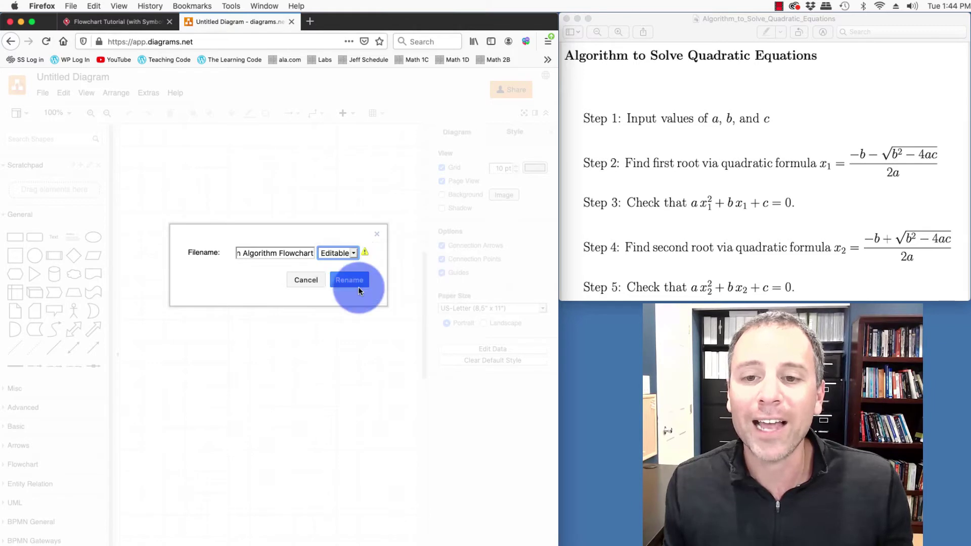
pyautogui.click(349, 280)
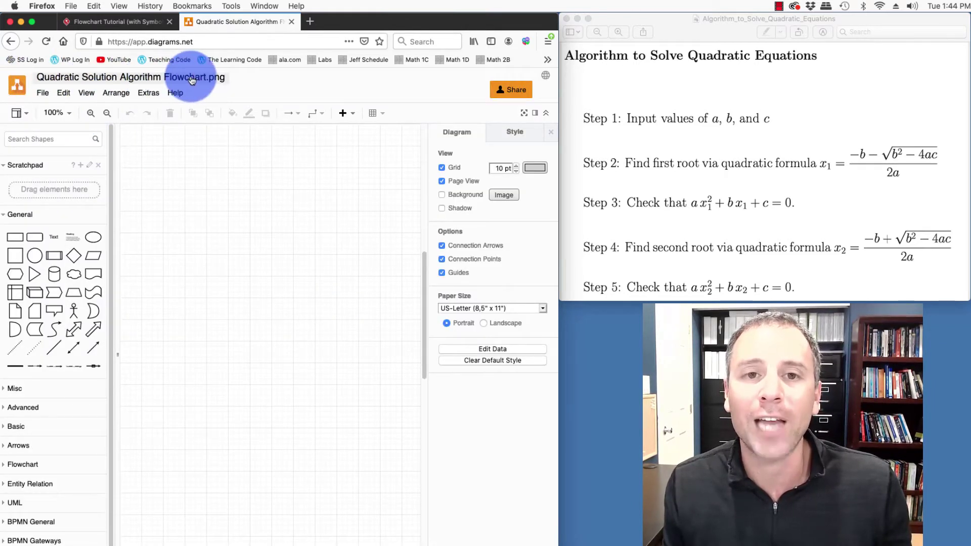
# Download the diagram through File > Save as, then switch over to the desktop
pyautogui.click(41, 94)
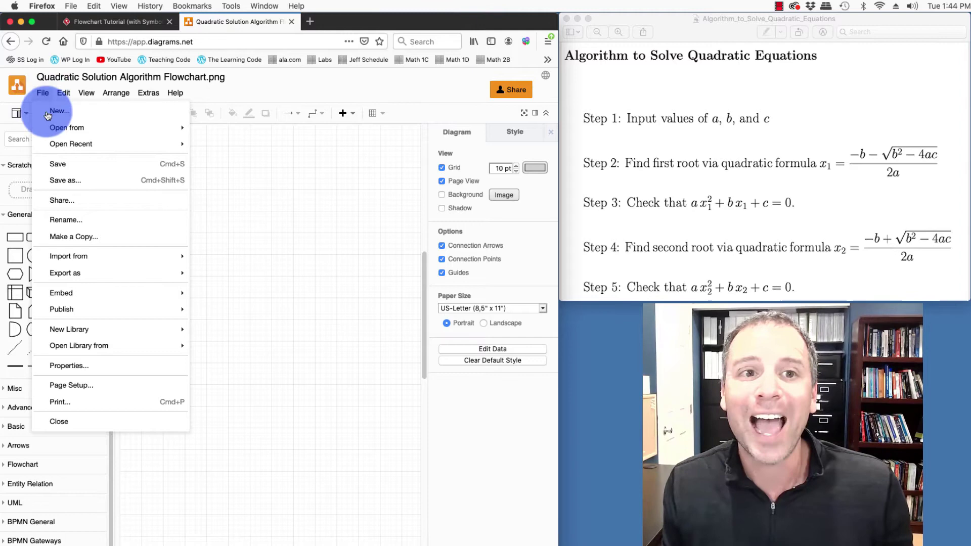
pyautogui.click(61, 180)
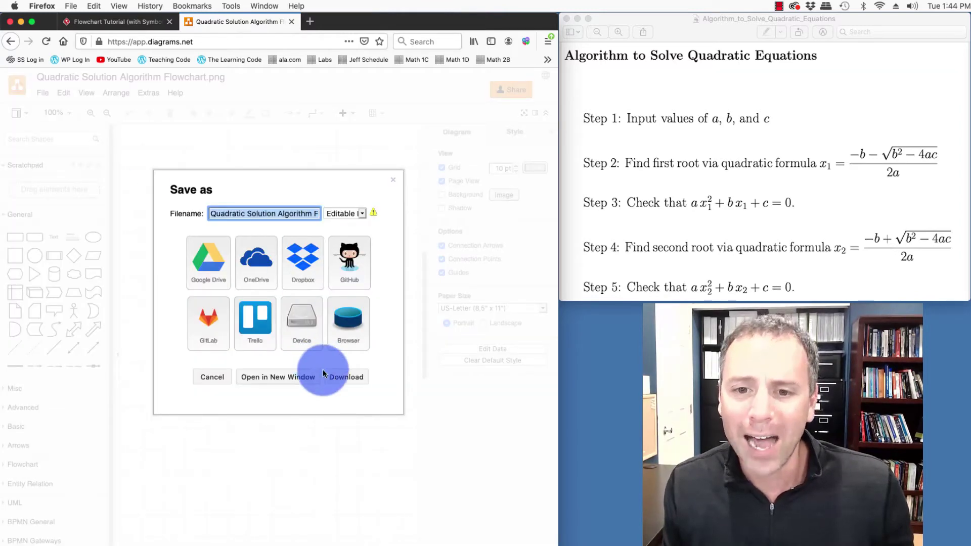
pyautogui.click(312, 330)
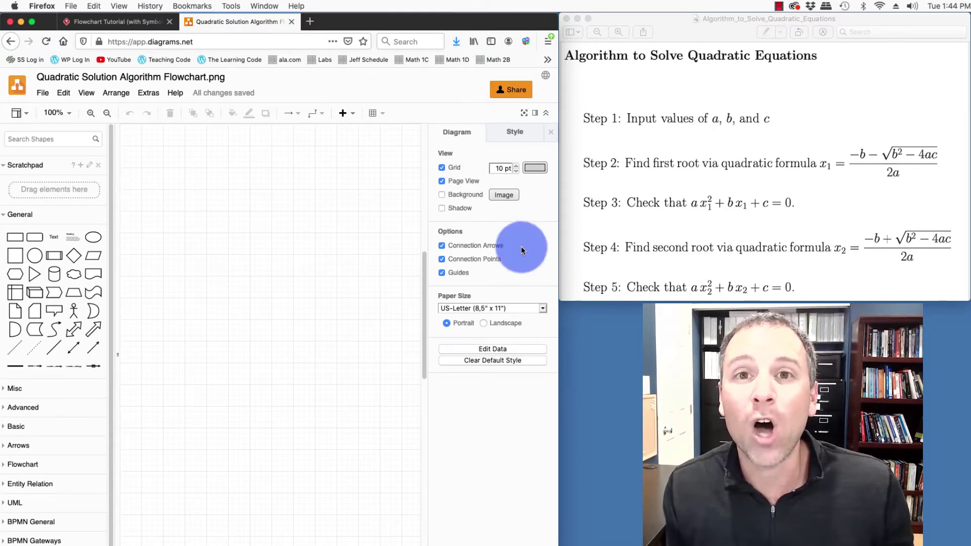
pyautogui.click(601, 324)
# Open and close the downloaded PNG from Finder's Downloads folder, then return to the diagrams.net editor
pyautogui.press('super+n')
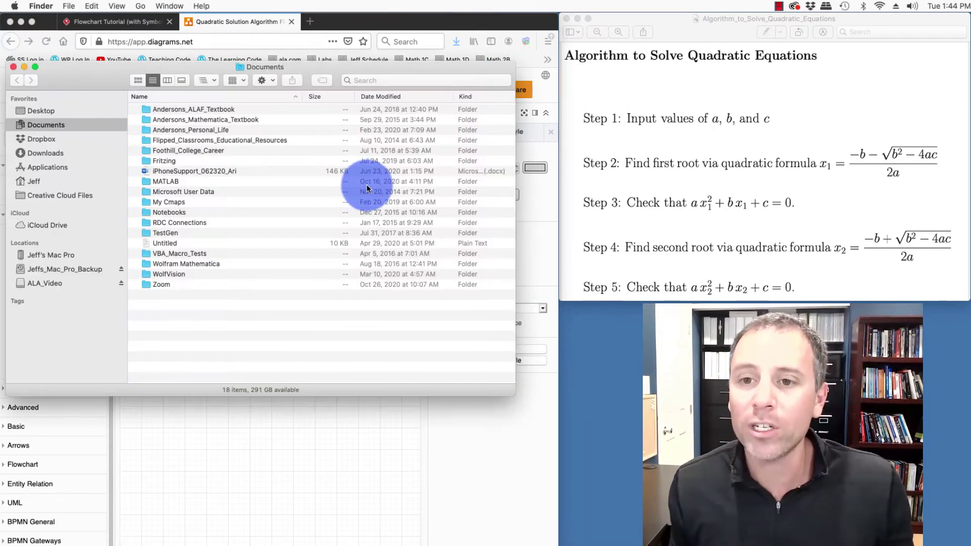
pyautogui.click(44, 152)
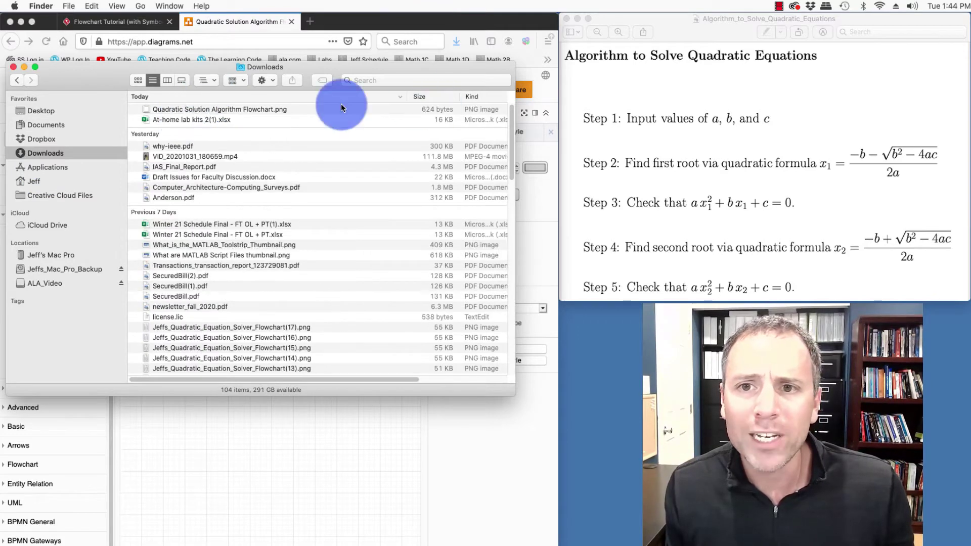
pyautogui.doubleClick(240, 110)
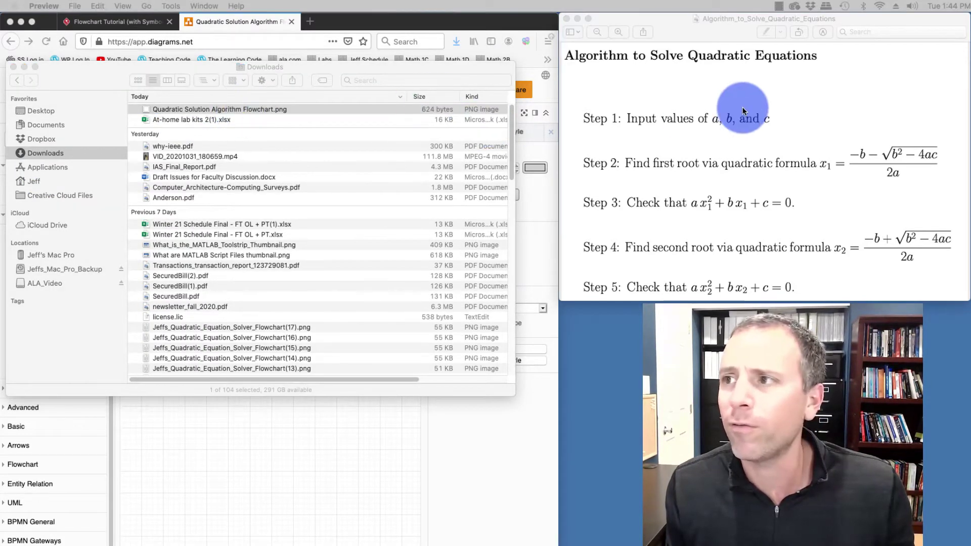
pyautogui.moveTo(758, 83); pyautogui.dragTo(477, 70)
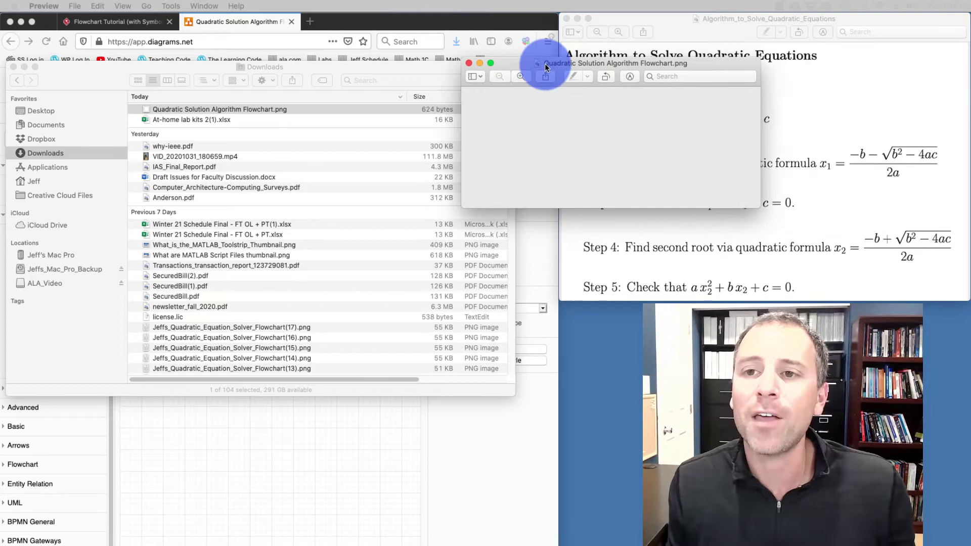
pyautogui.click(469, 63)
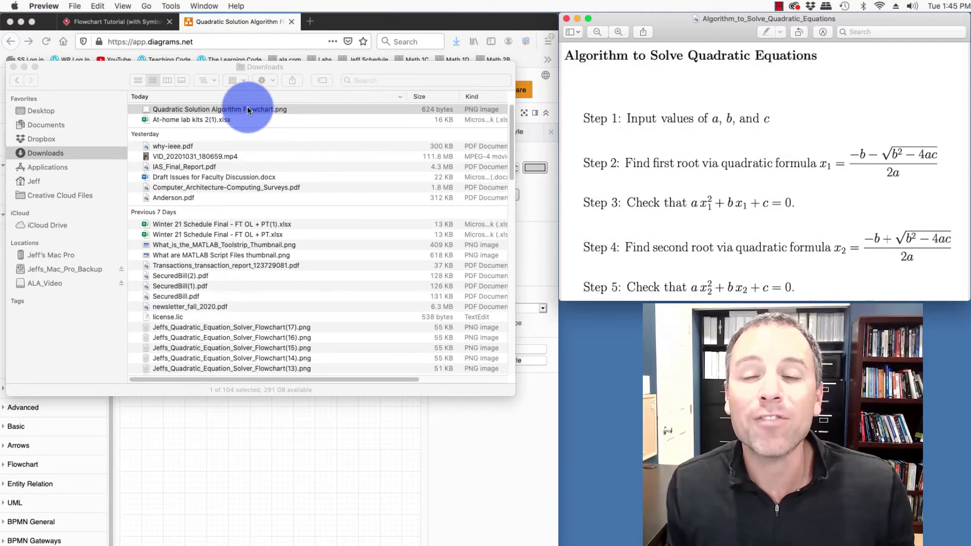
pyautogui.click(326, 22)
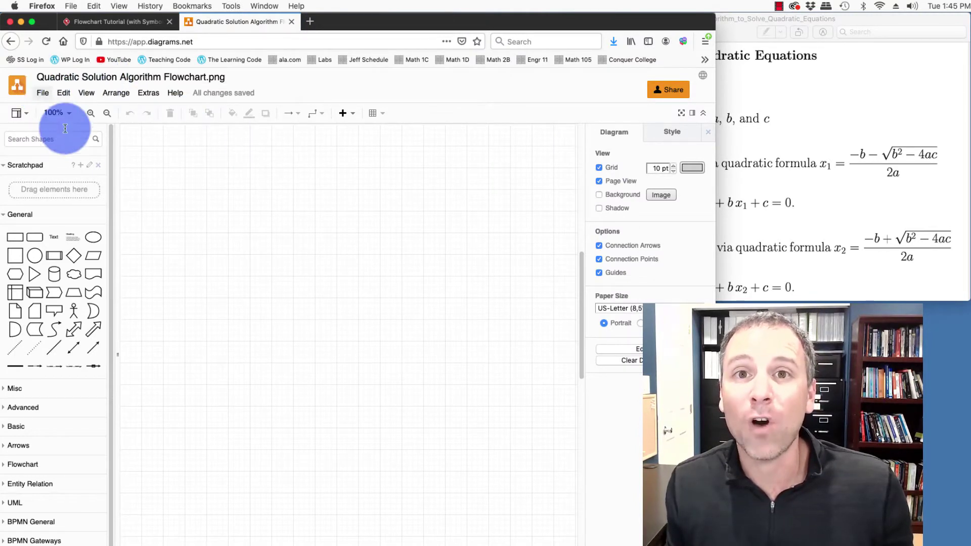
# Place an ellipse from the General palette on the canvas, nudged up and to the left
pyautogui.moveTo(96, 244)
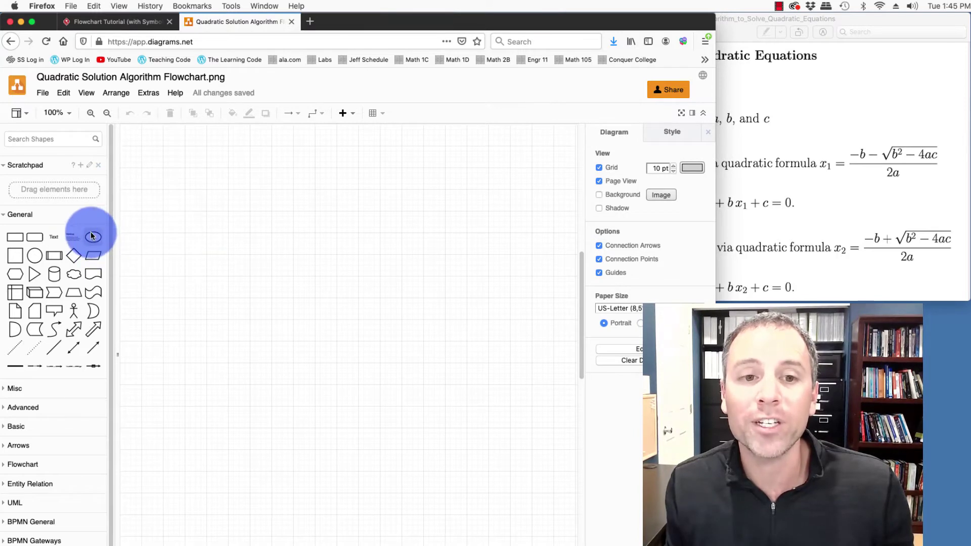
pyautogui.click(93, 237)
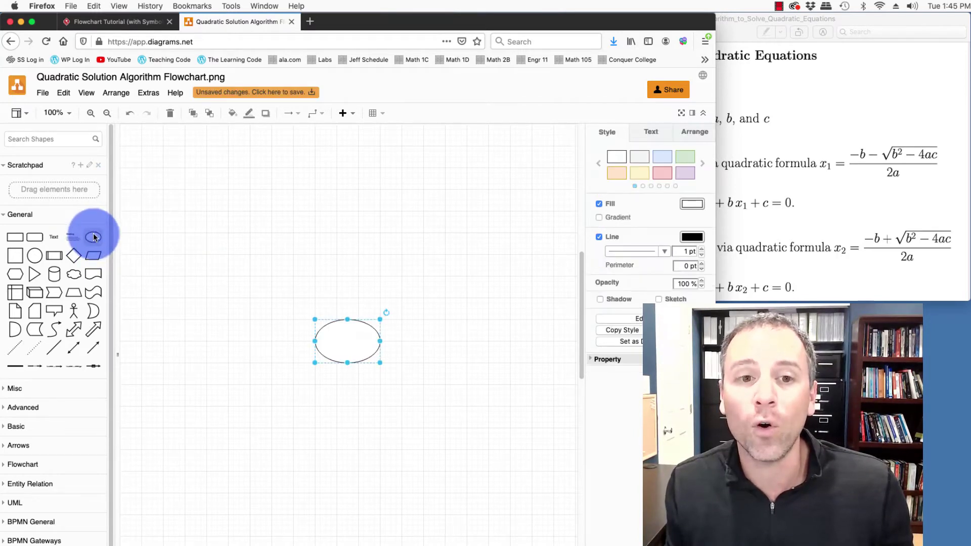
pyautogui.moveTo(347, 337); pyautogui.dragTo(325, 299)
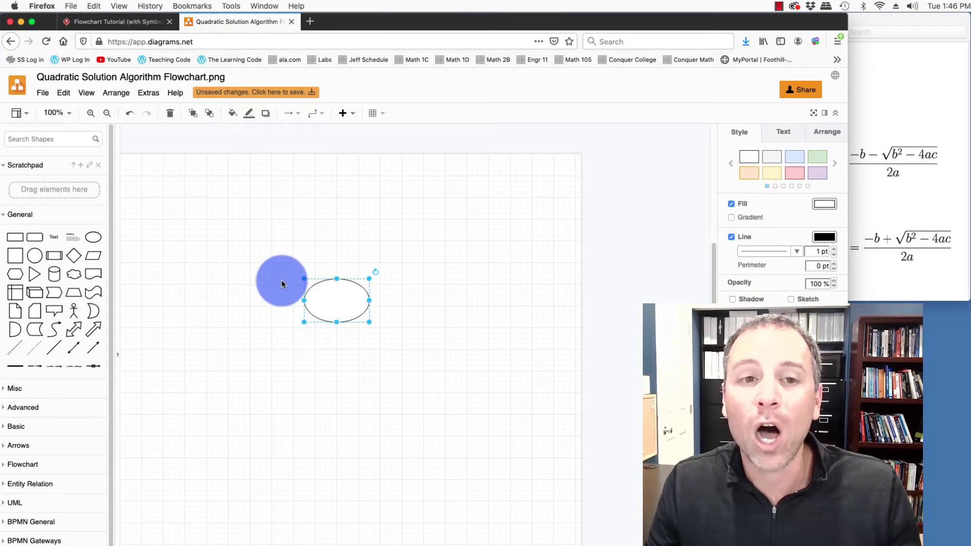
pyautogui.click(41, 96)
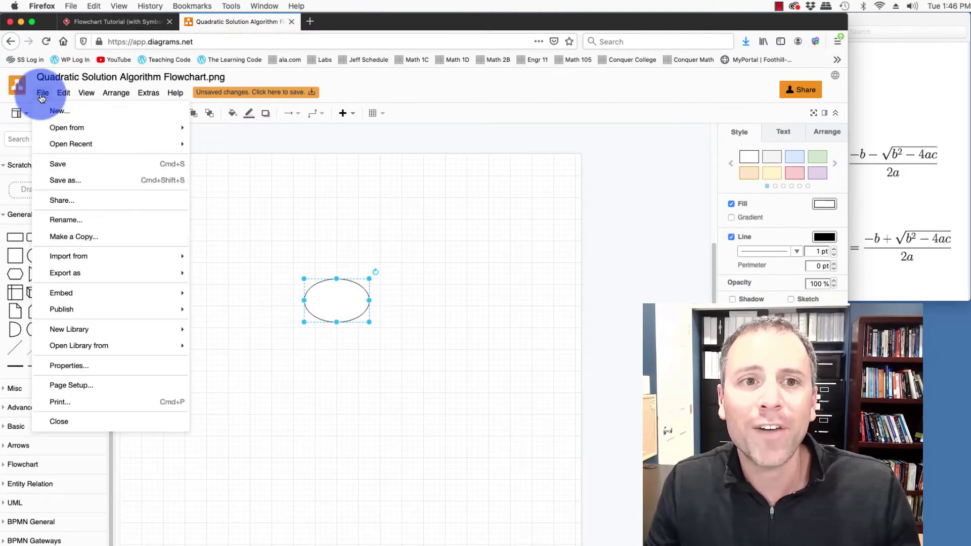
# In Page Setup, apply US-Letter paper, grid size 10 and no background colour
pyautogui.click(76, 384)
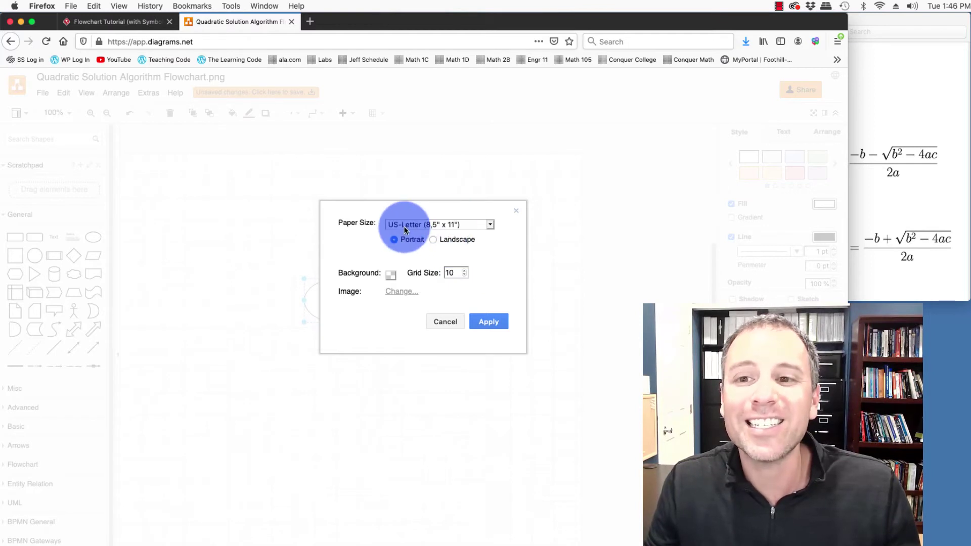
pyautogui.click(492, 226)
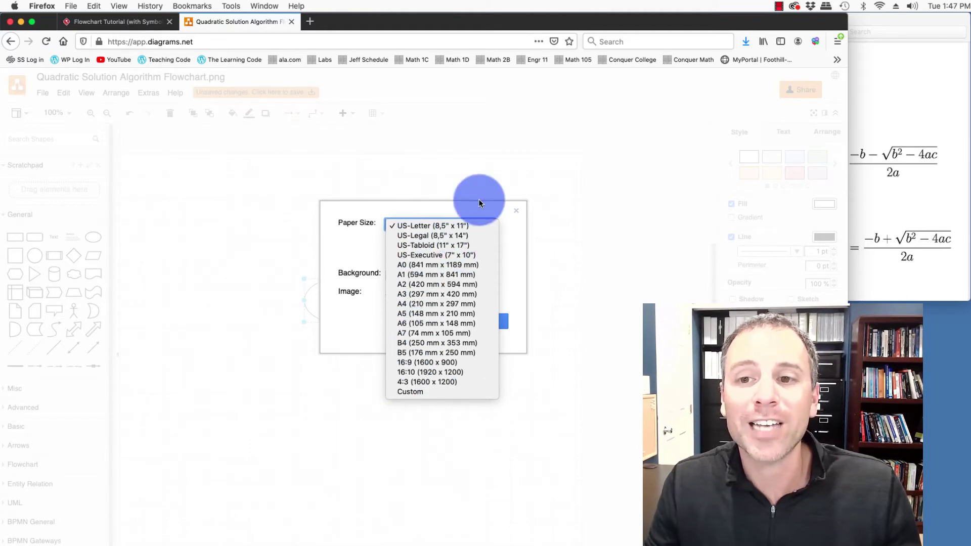
pyautogui.click(479, 222)
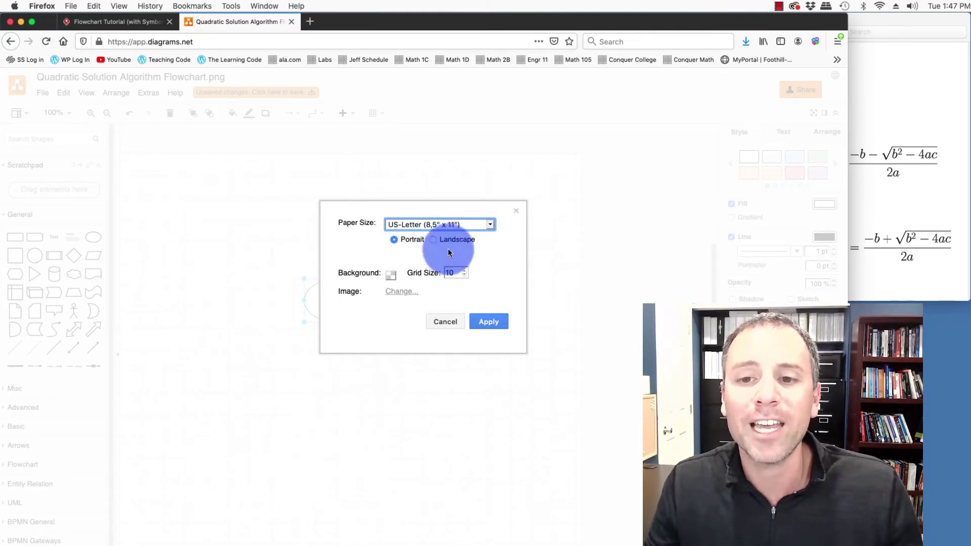
pyautogui.click(467, 276)
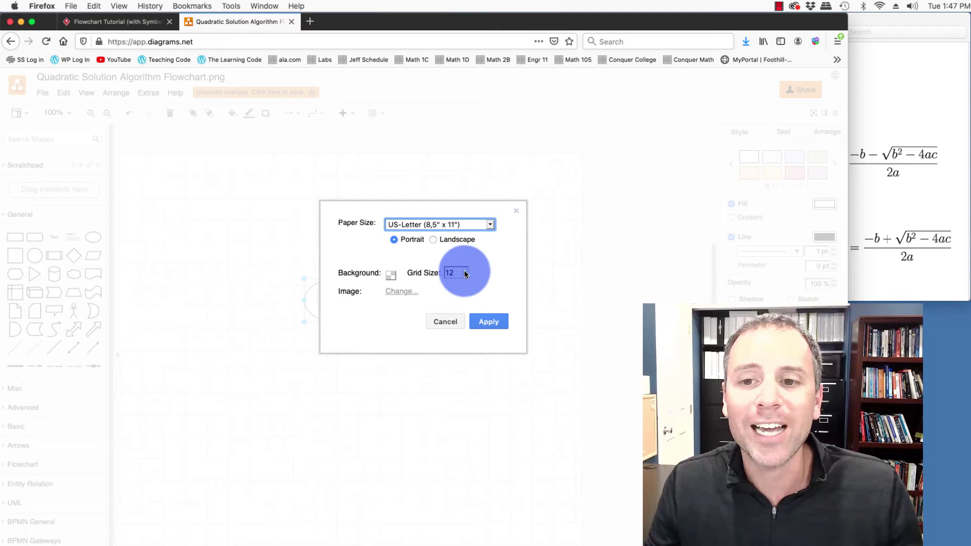
pyautogui.click(466, 277)
pyautogui.click(402, 281)
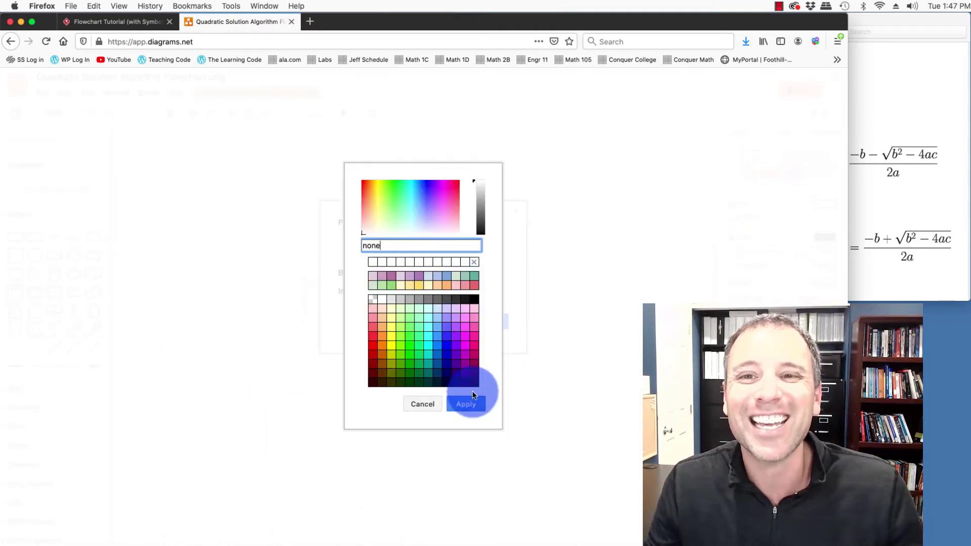
pyautogui.click(465, 403)
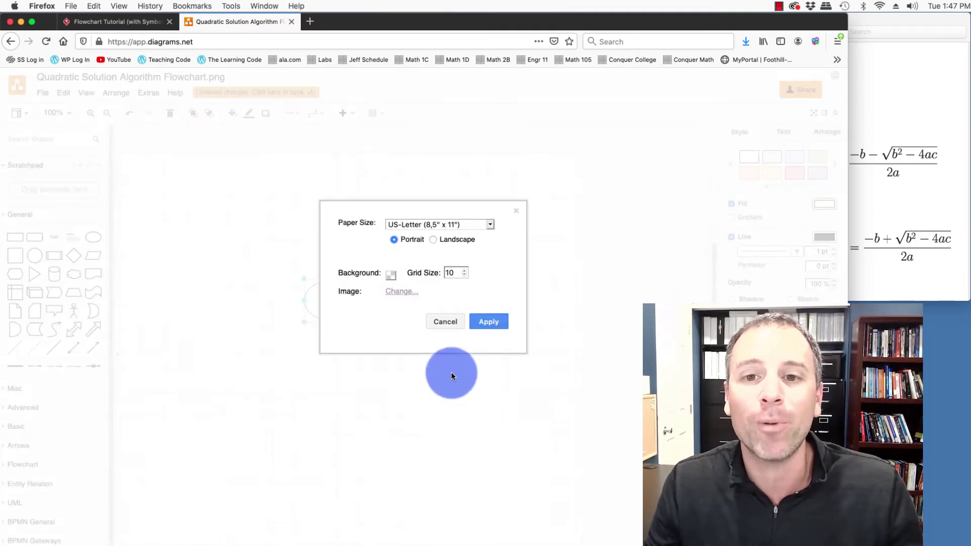
pyautogui.click(487, 322)
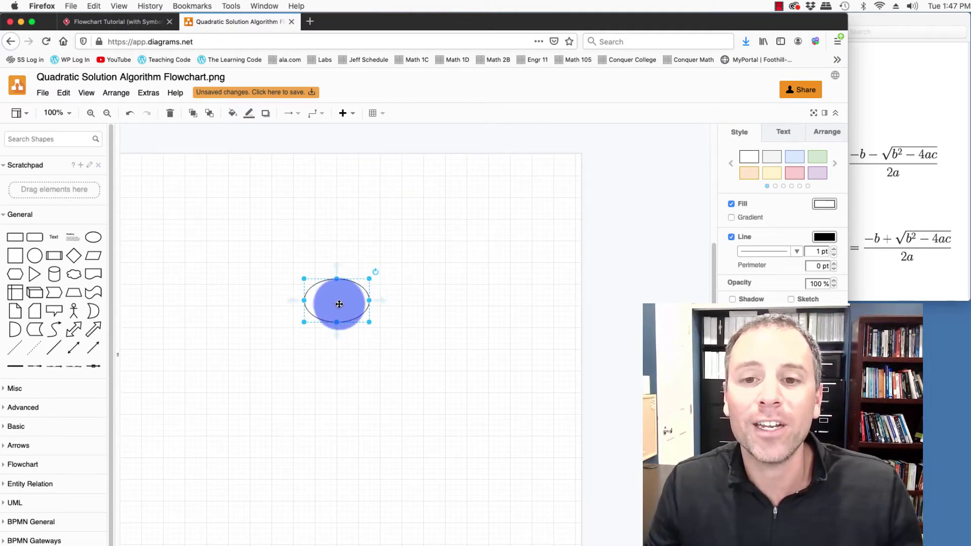
# Delete the old ellipse and place a new General-palette Ellipse near the page's top centre
pyautogui.moveTo(339, 304); pyautogui.dragTo(352, 232)
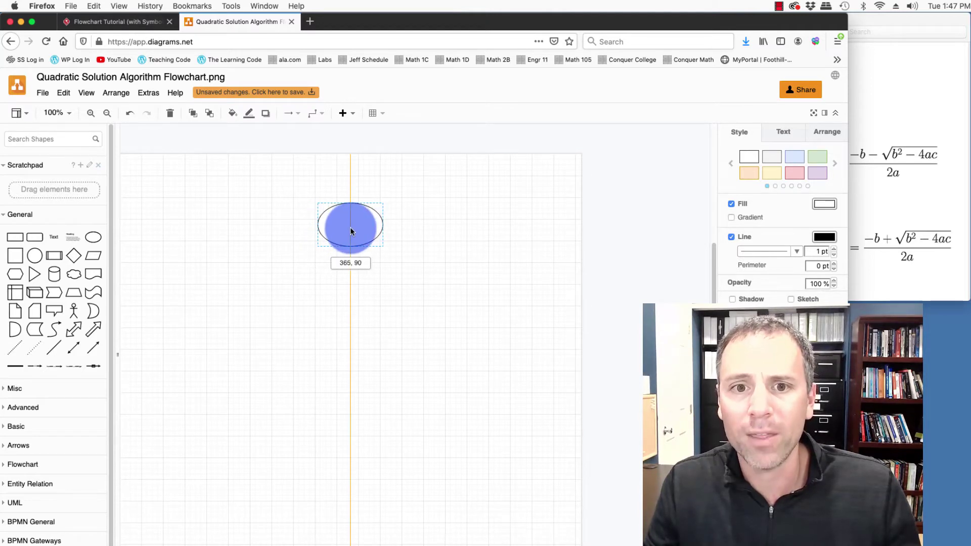
pyautogui.moveTo(351, 231); pyautogui.dragTo(351, 228)
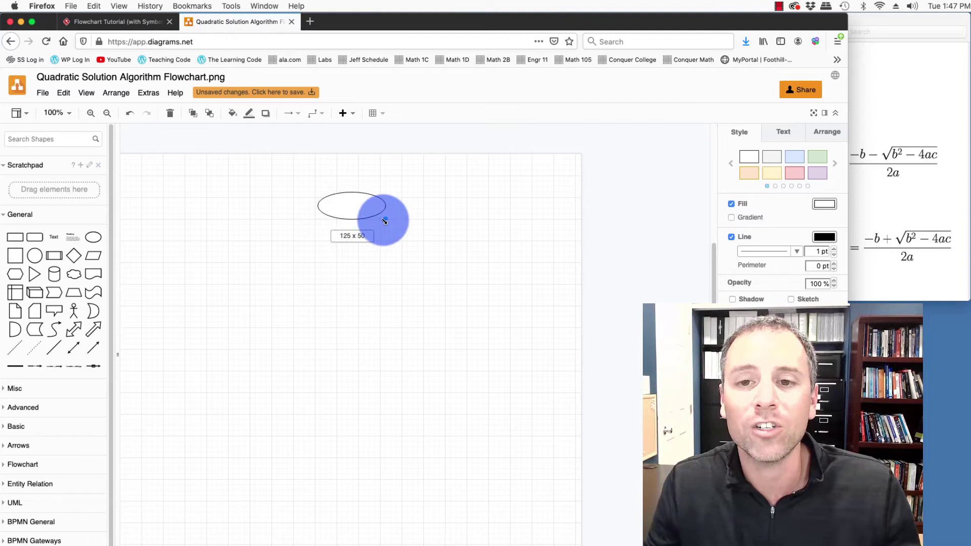
pyautogui.click(352, 207)
pyautogui.press('Delete')
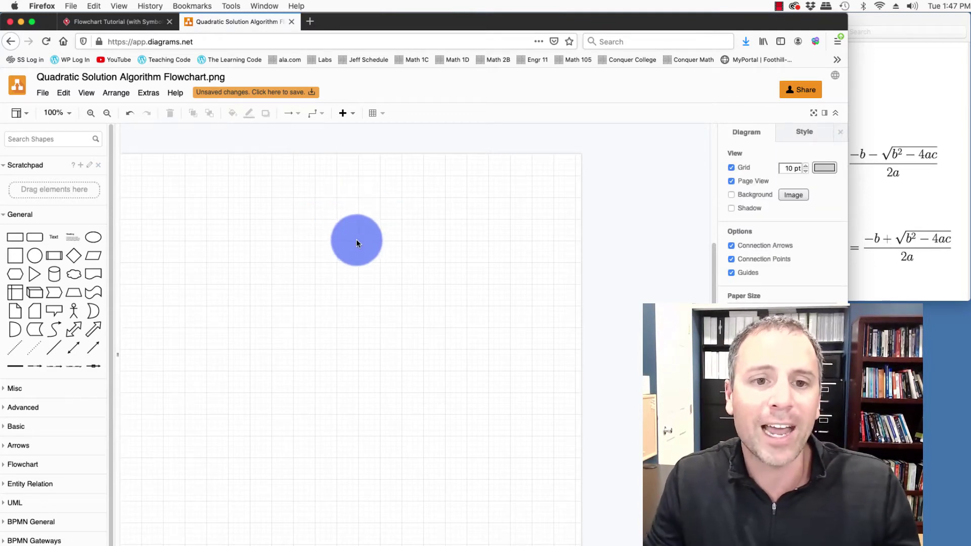
pyautogui.click(97, 238)
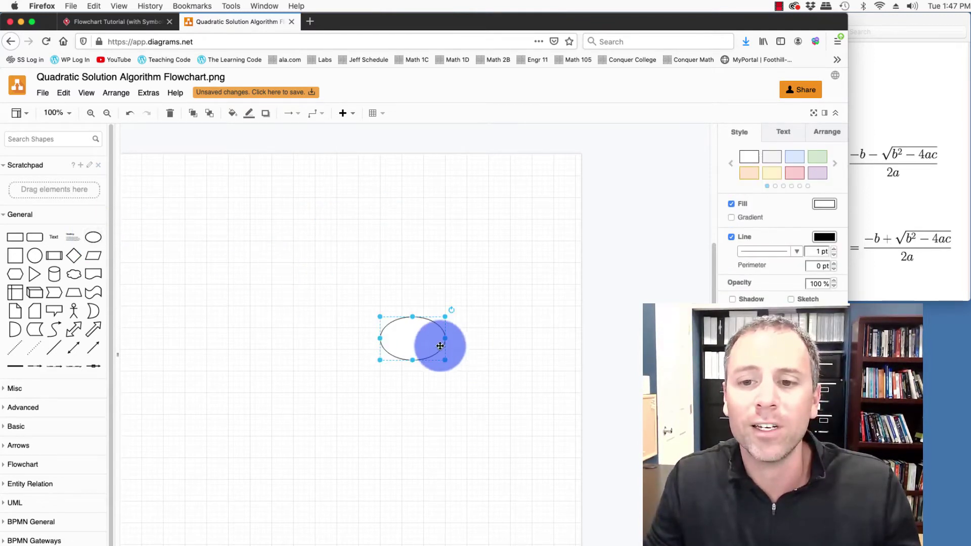
pyautogui.moveTo(440, 342); pyautogui.dragTo(360, 223)
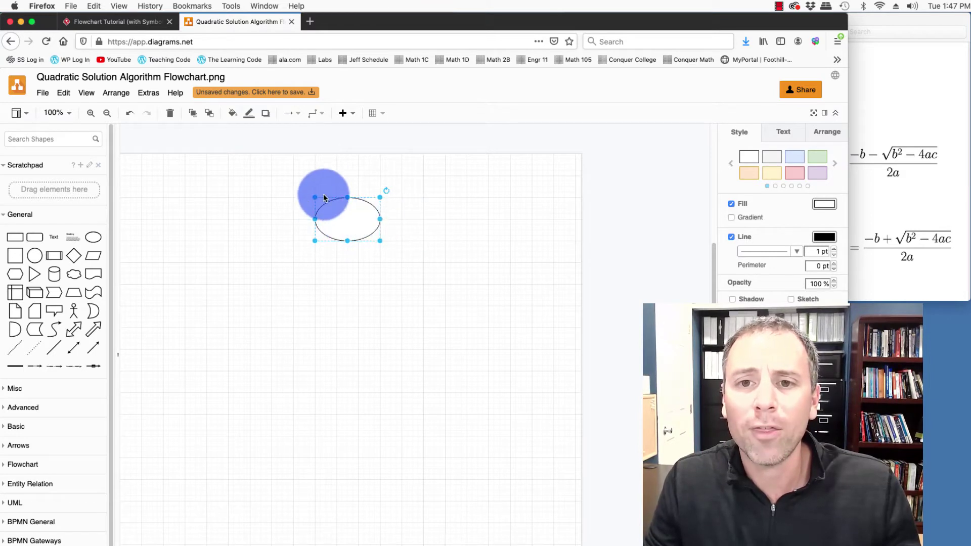
# Type the label 'Start' inside the ellipse
pyautogui.doubleClick(341, 221)
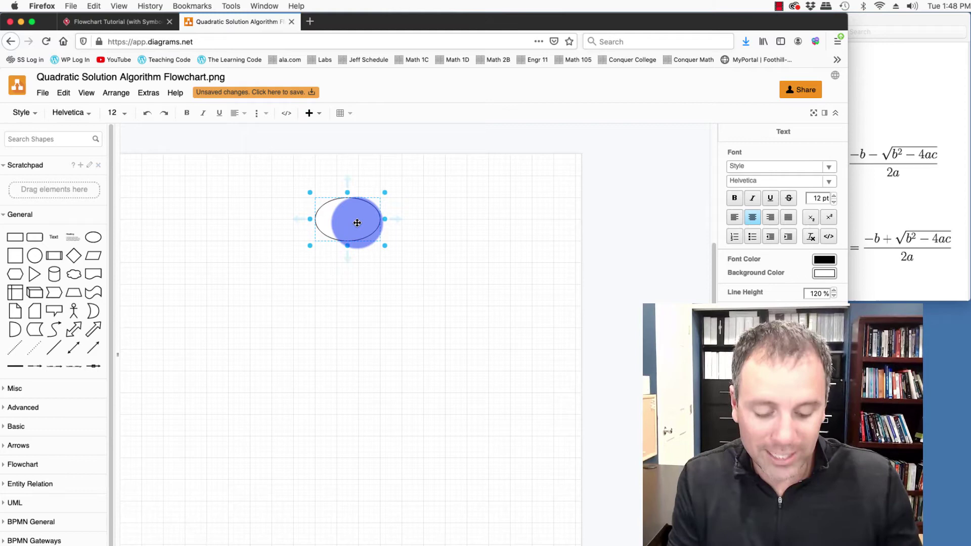
pyautogui.write('Start')
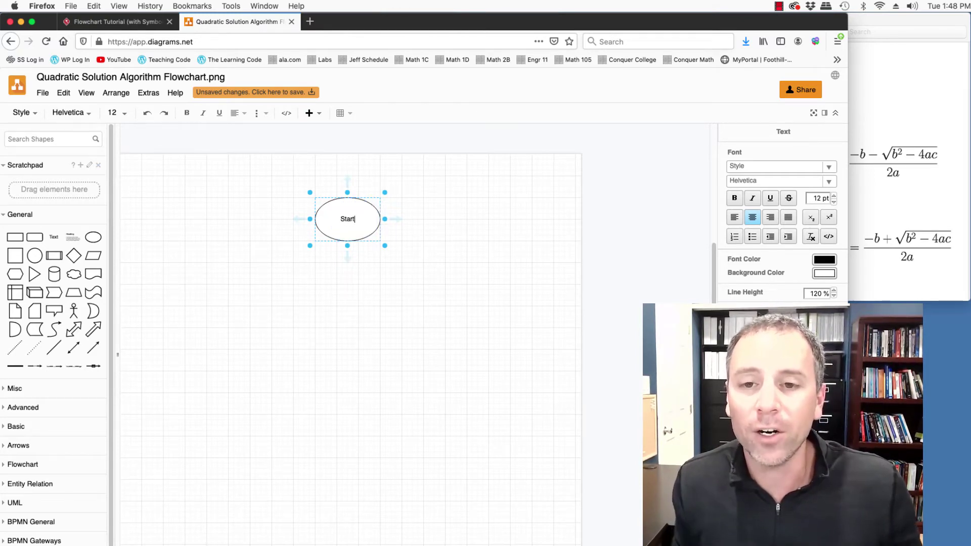
pyautogui.hotkey('ctrl', 'alt', 'e')
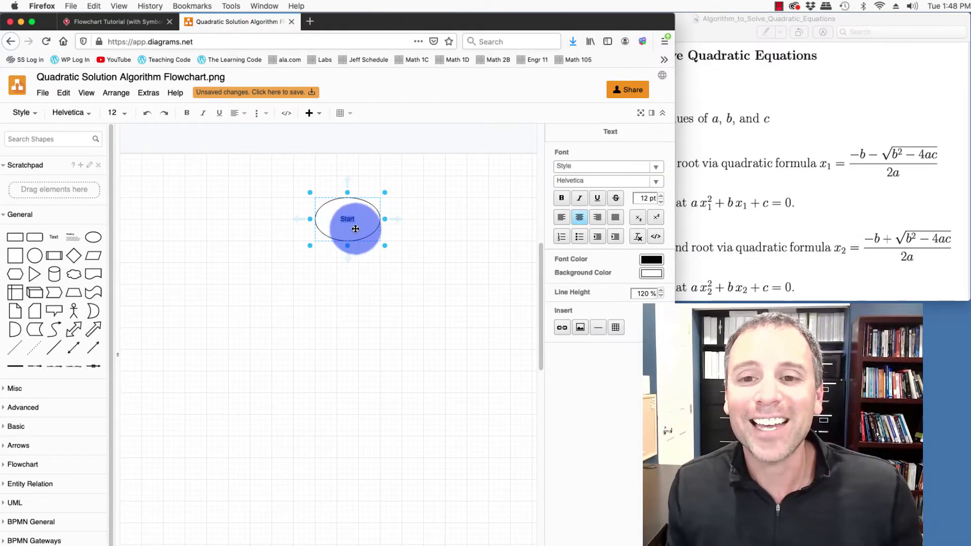
pyautogui.click(355, 229)
# Set the Start text to Times New Roman at 24 pt
pyautogui.doubleClick(347, 218)
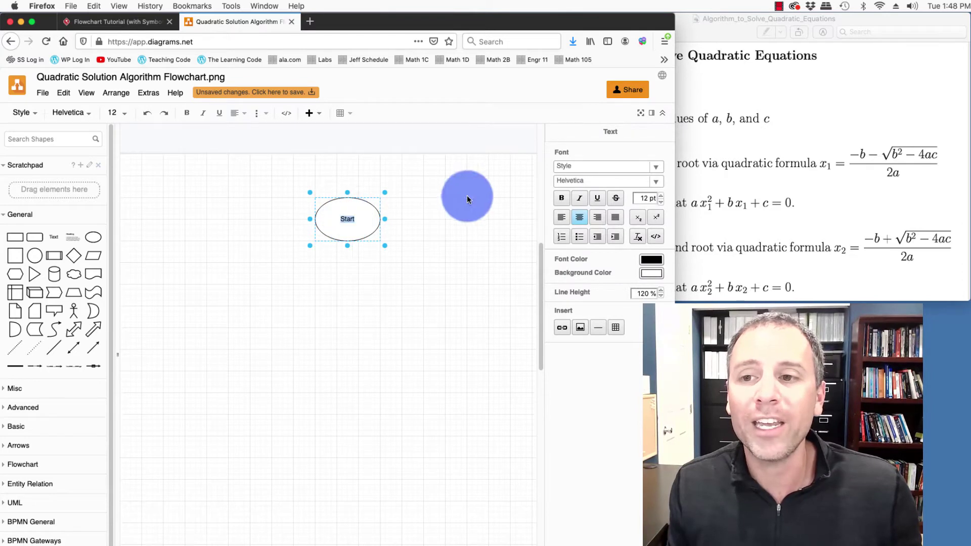
pyautogui.click(658, 168)
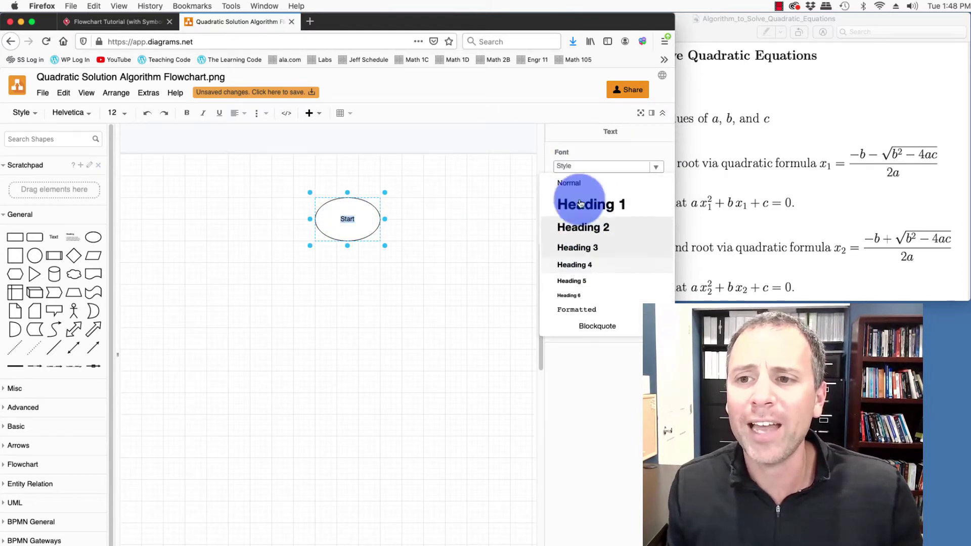
pyautogui.click(582, 167)
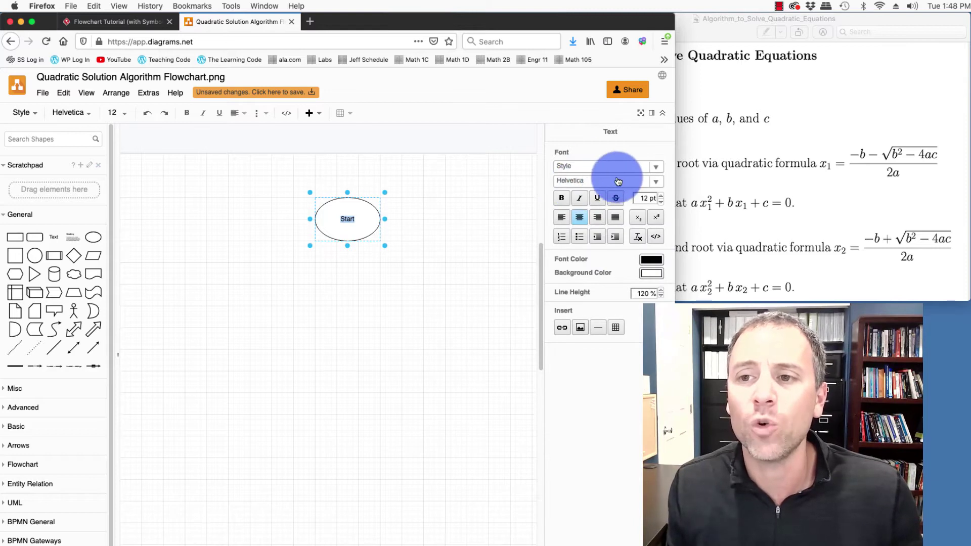
pyautogui.click(615, 181)
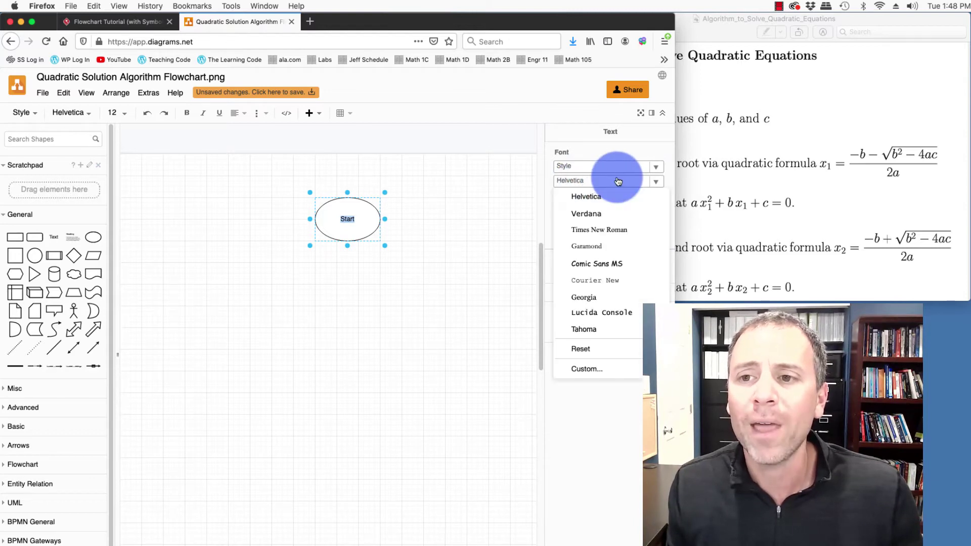
pyautogui.click(595, 232)
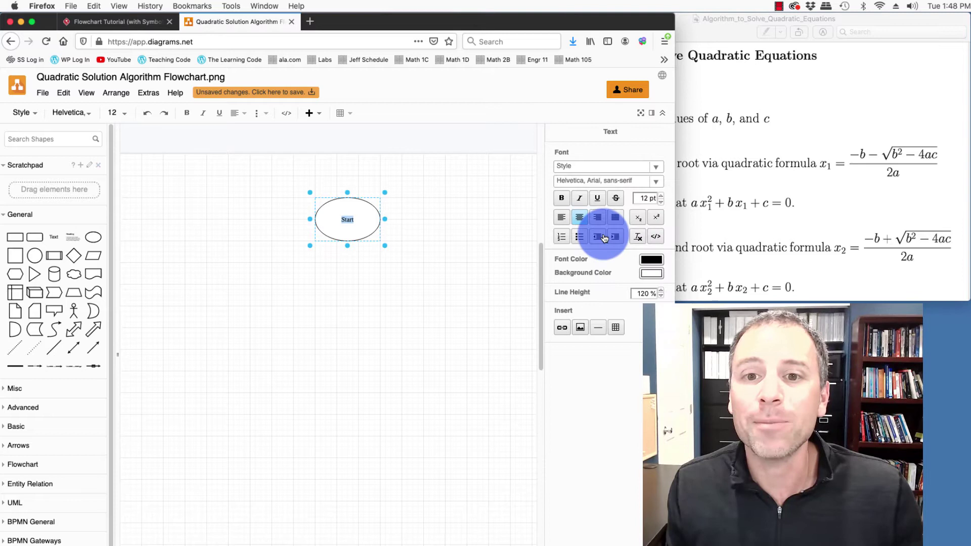
pyautogui.click(656, 197)
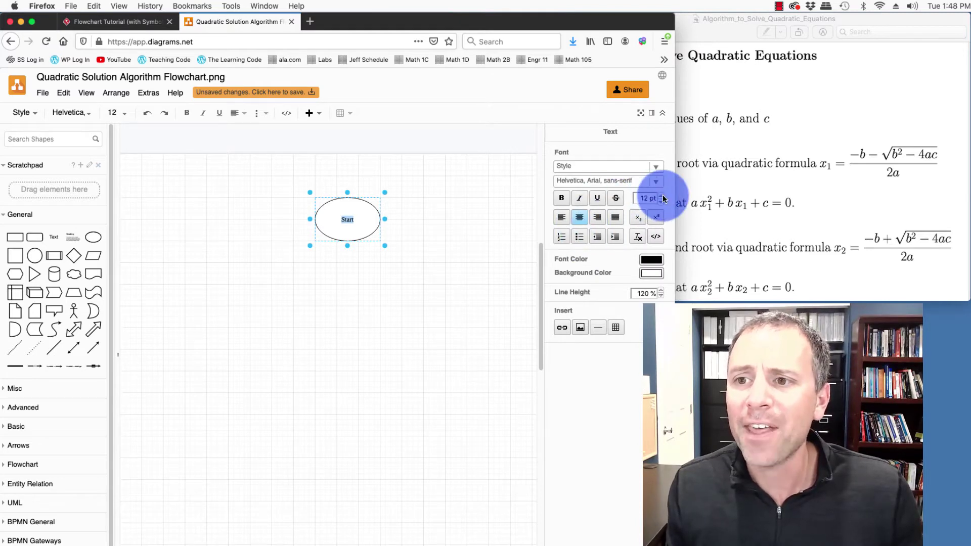
pyautogui.click(662, 197)
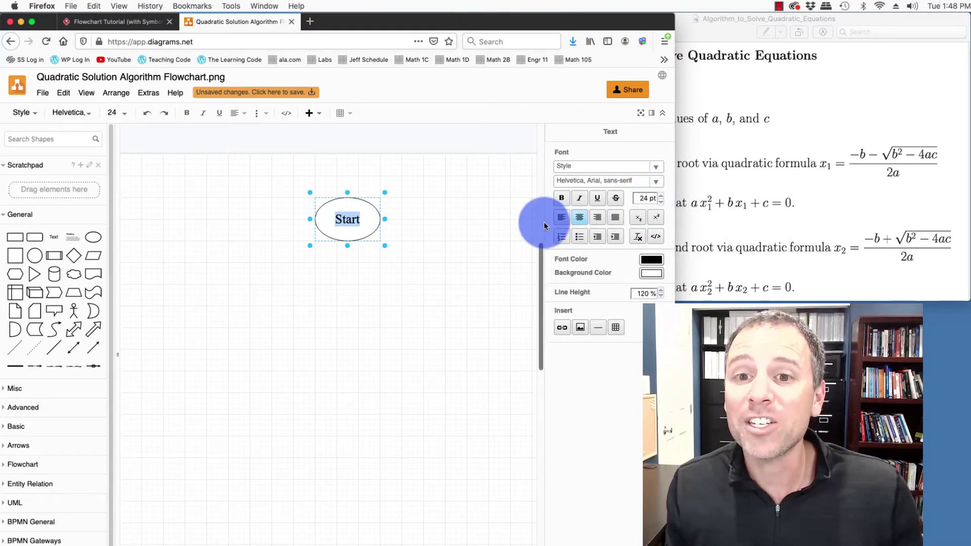
# Try the alignment and bold/italic options, leaving the Start text centred and plain
pyautogui.click(564, 220)
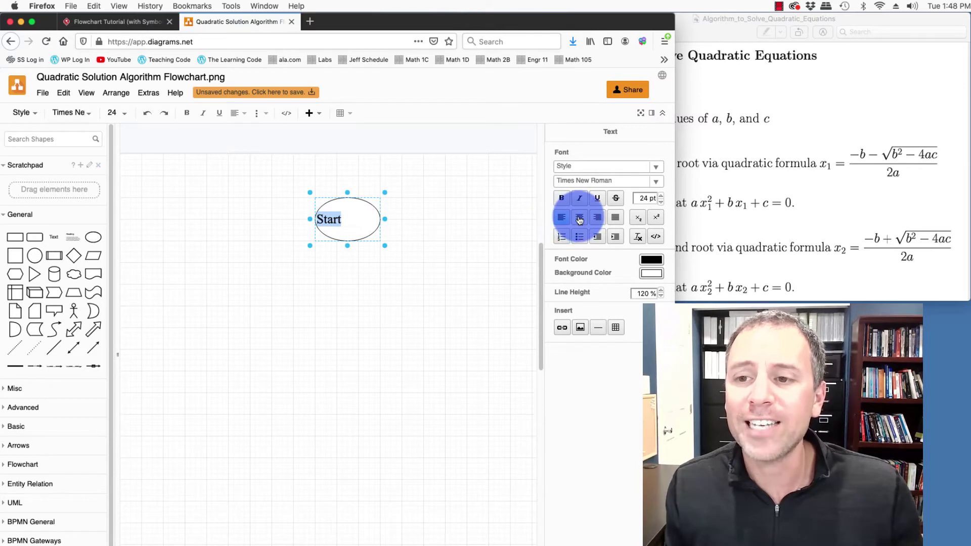
pyautogui.click(580, 220)
pyautogui.click(584, 220)
pyautogui.click(580, 198)
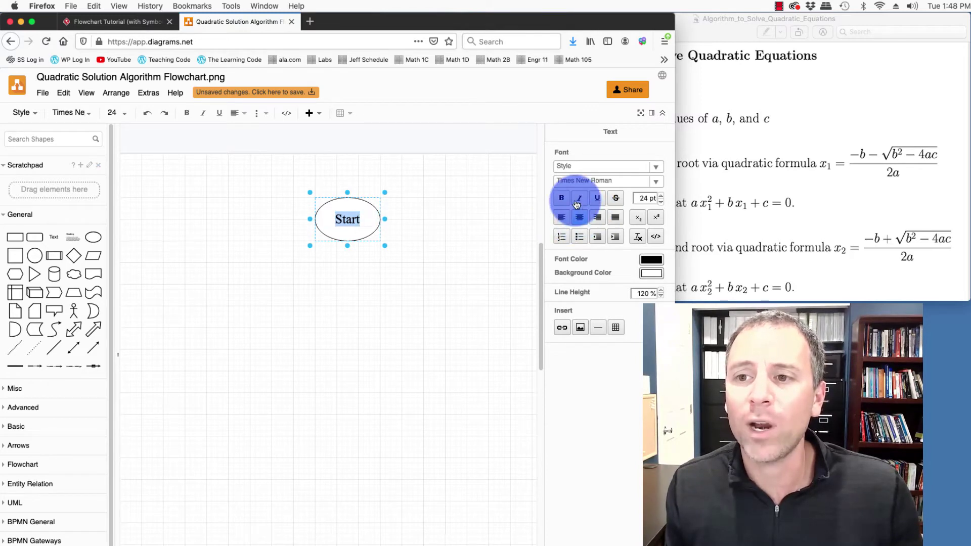
pyautogui.click(562, 197)
pyautogui.click(561, 198)
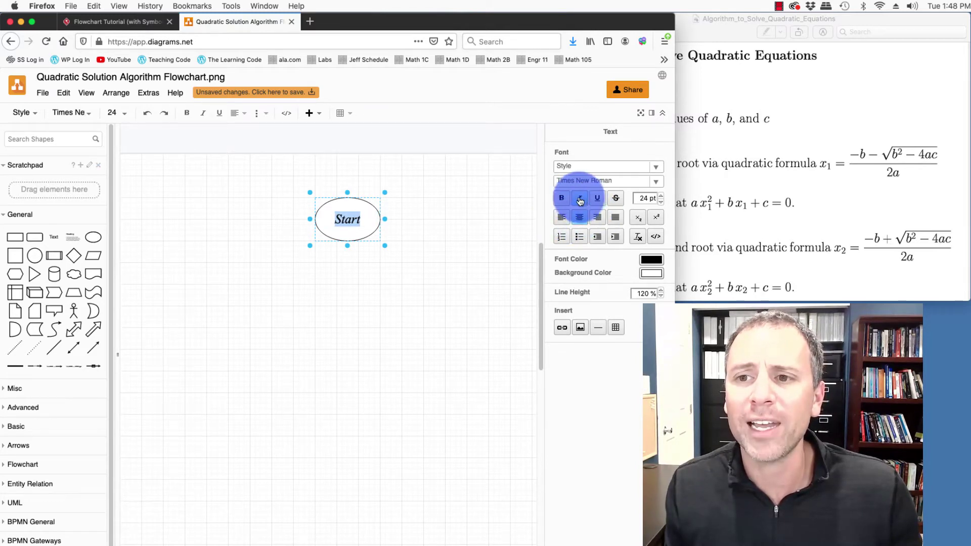
pyautogui.click(579, 197)
pyautogui.click(438, 236)
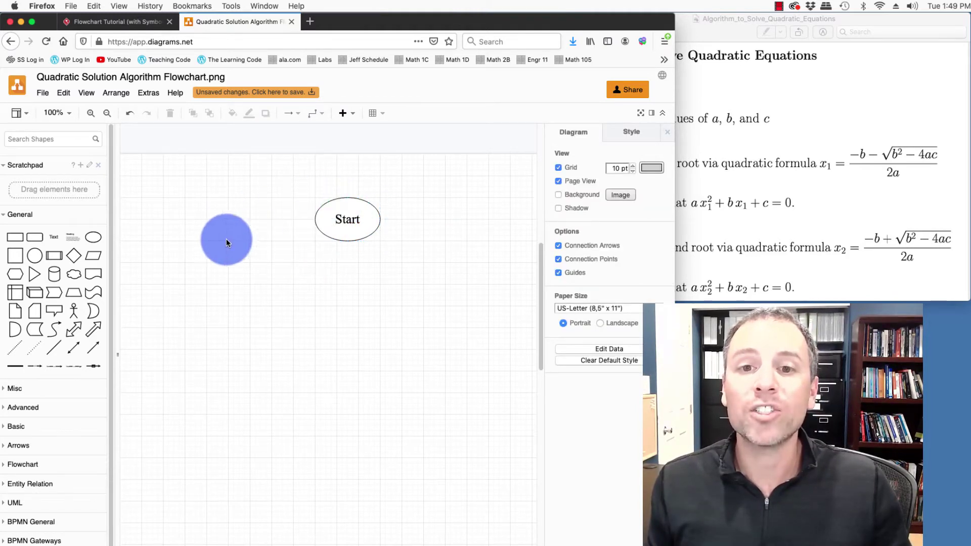
# Insert a rectangle and position it just below the Start ellipse
pyautogui.click(14, 239)
pyautogui.click(620, 119)
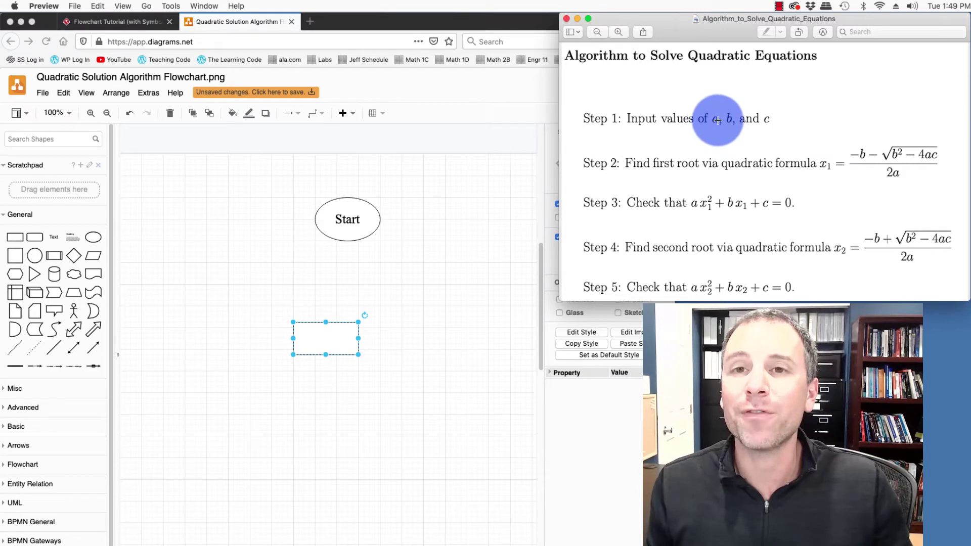
pyautogui.moveTo(327, 341)
pyautogui.mouseDown()
pyautogui.moveTo(350, 310)
pyautogui.moveTo(357, 242)
pyautogui.moveTo(351, 308)
pyautogui.moveTo(348, 278)
pyautogui.moveTo(352, 305)
pyautogui.moveTo(350, 296)
pyautogui.mouseUp()
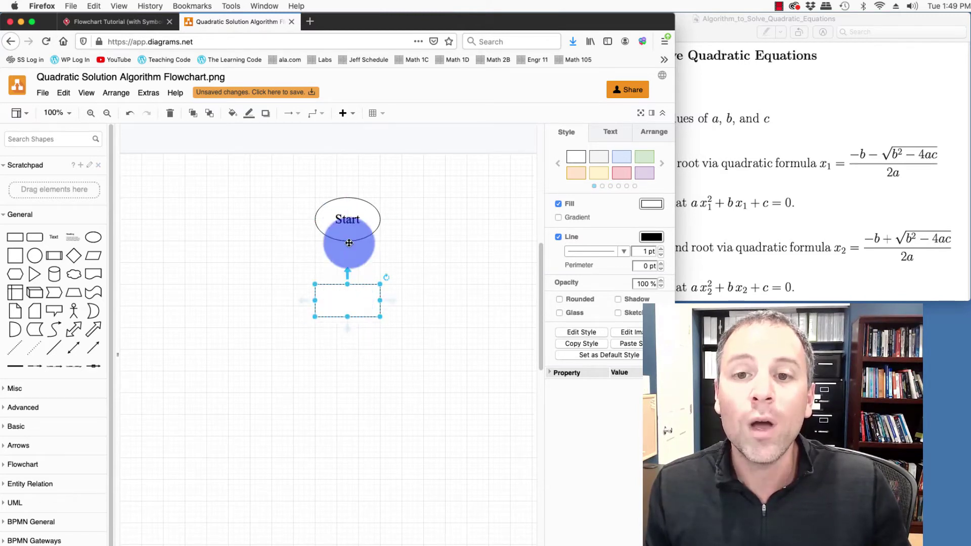
pyautogui.press('Escape')
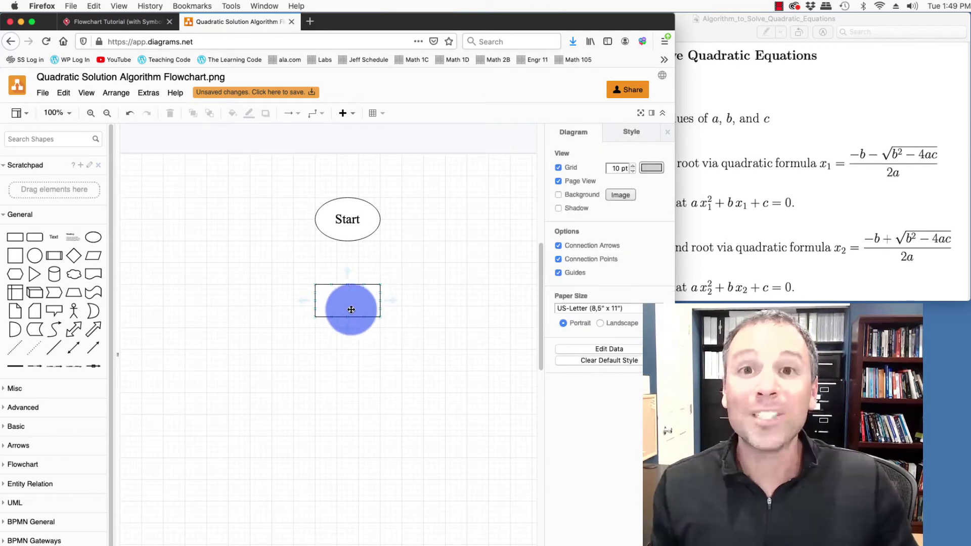
pyautogui.click(347, 306)
# Label the rectangle 'Store a = 3' in 24 pt Times New Roman
pyautogui.write('Store a = 3;')
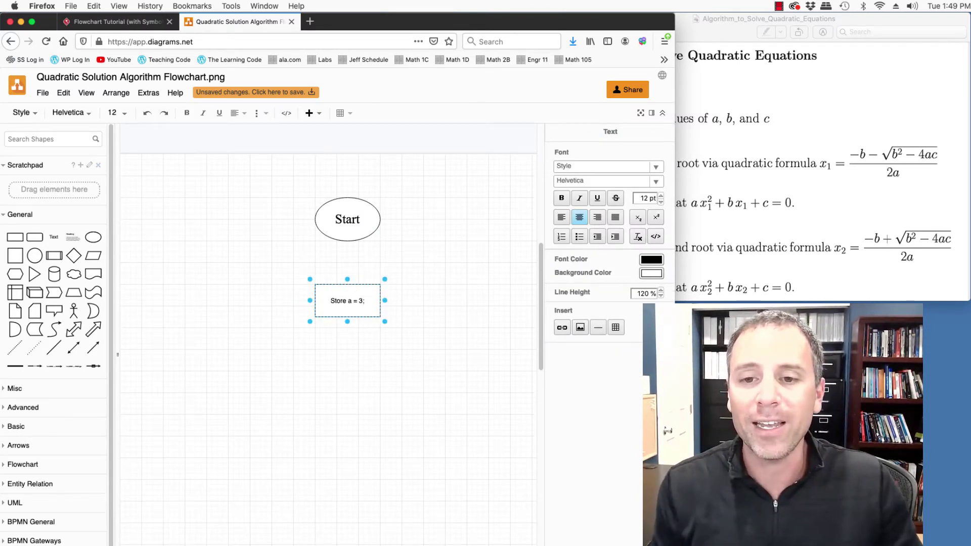
pyautogui.press('BackSpace')
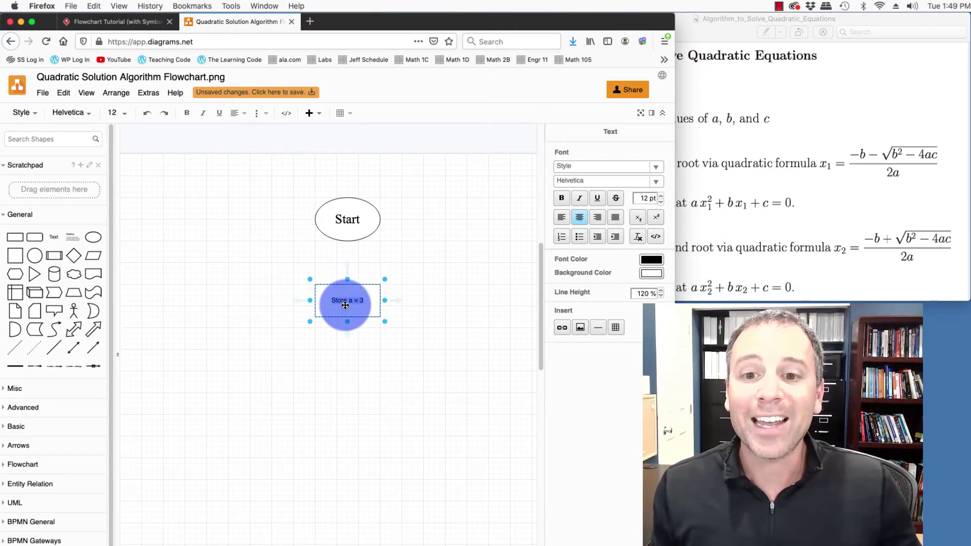
pyautogui.click(348, 300)
pyautogui.doubleClick(347, 300)
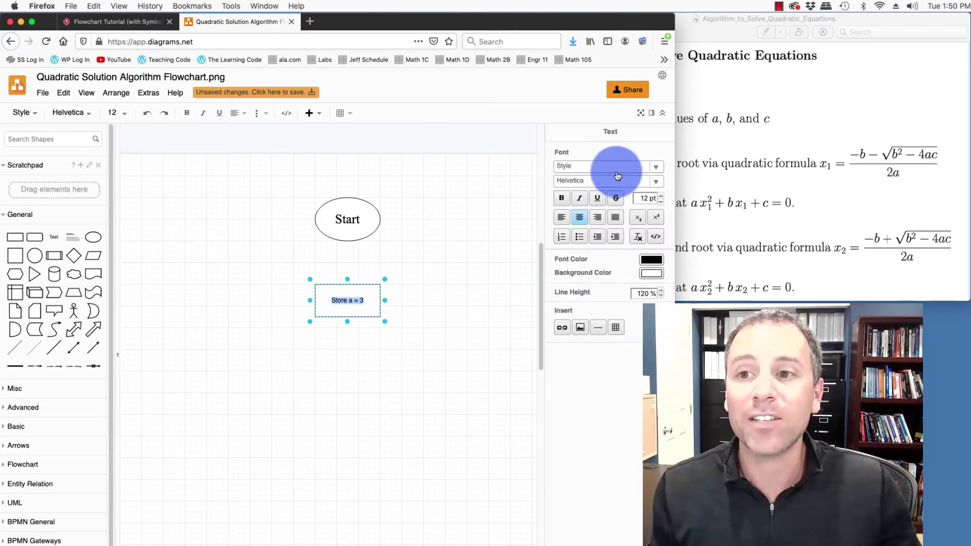
pyautogui.click(652, 180)
pyautogui.click(609, 234)
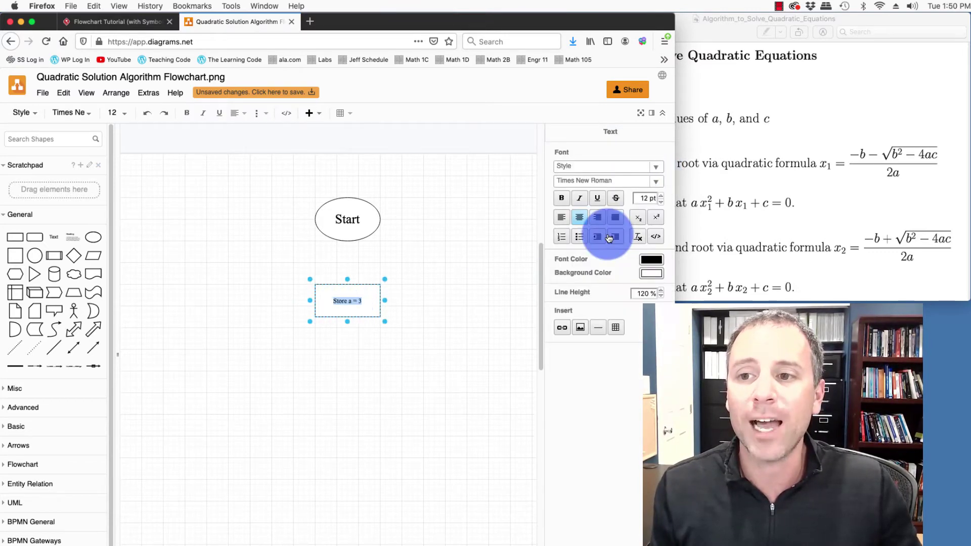
pyautogui.click(648, 198)
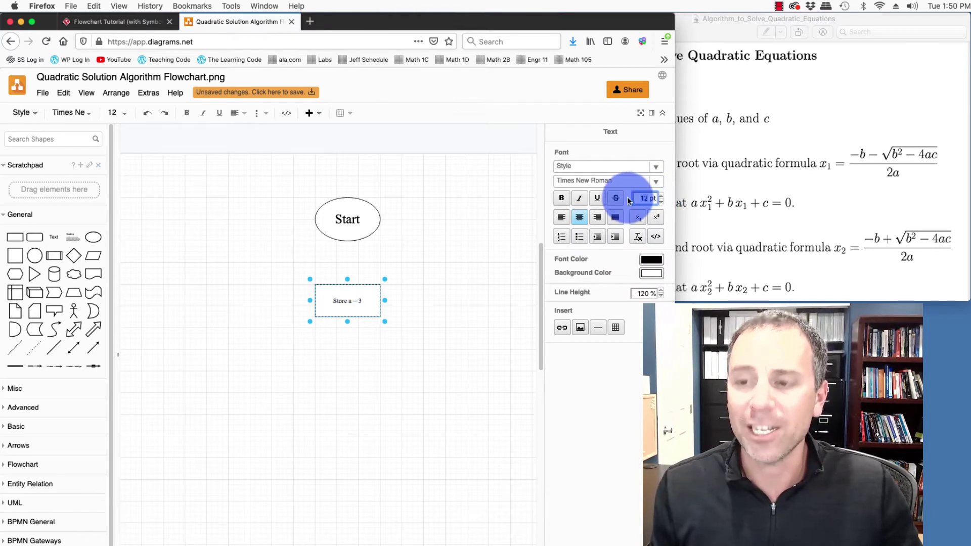
pyautogui.write('2')
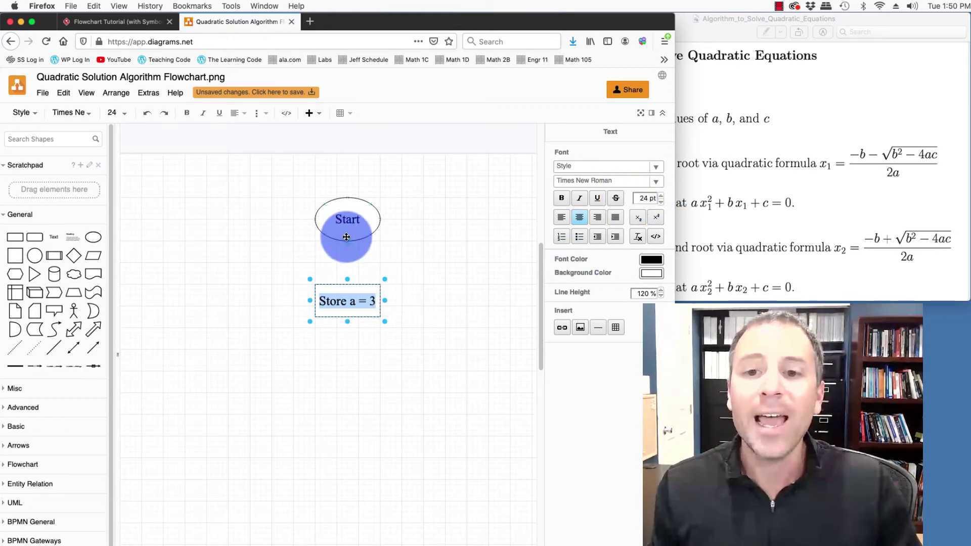
# Connect Start to the Store a = 3 box, then delete that first connector
pyautogui.click(348, 220)
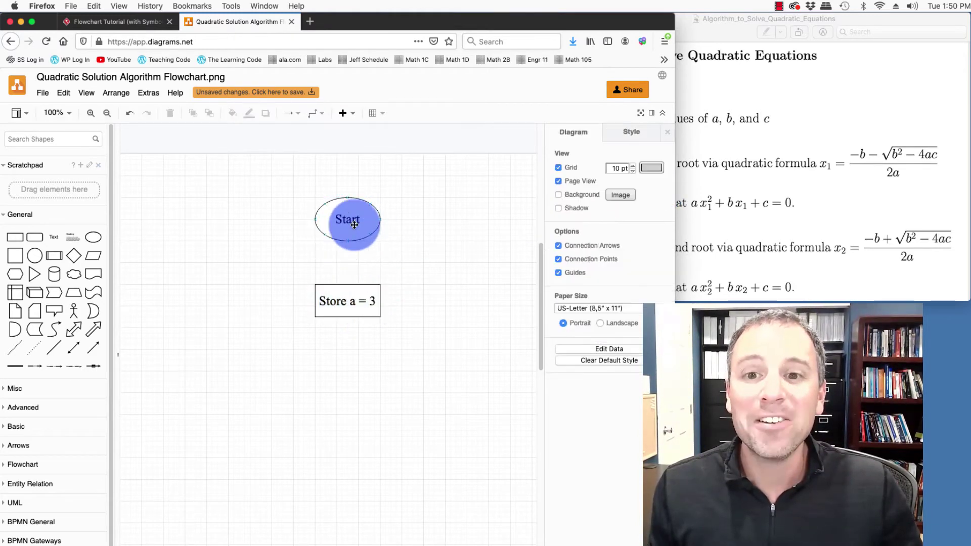
pyautogui.click(349, 220)
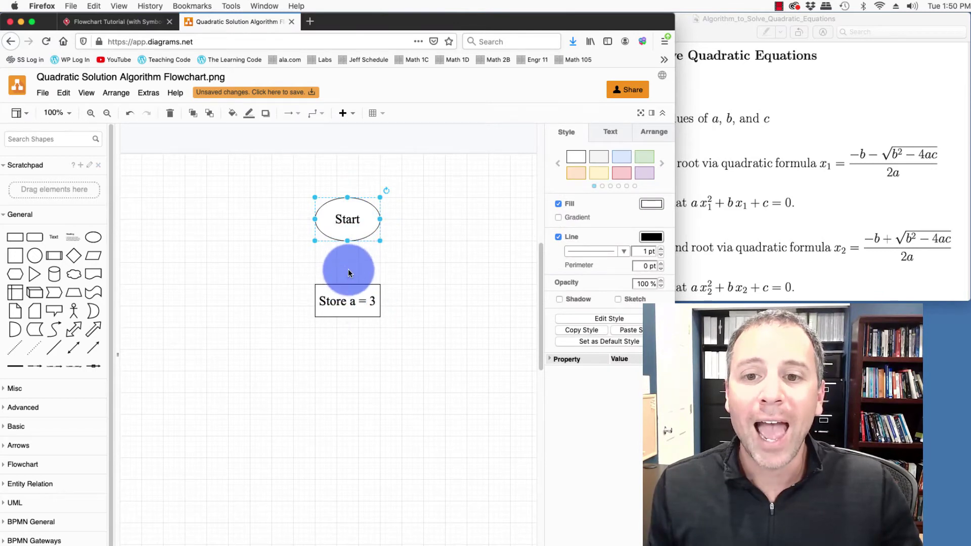
pyautogui.click(347, 253)
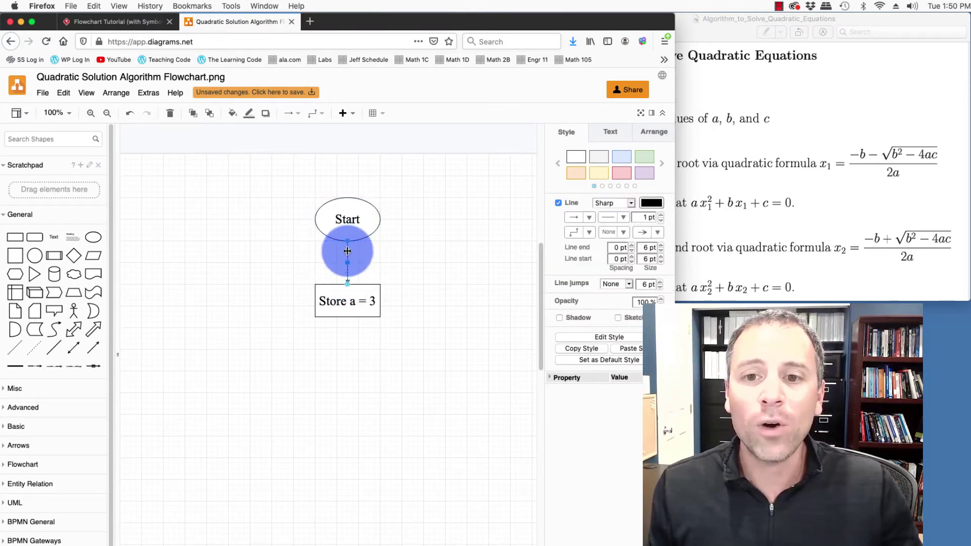
pyautogui.click(384, 263)
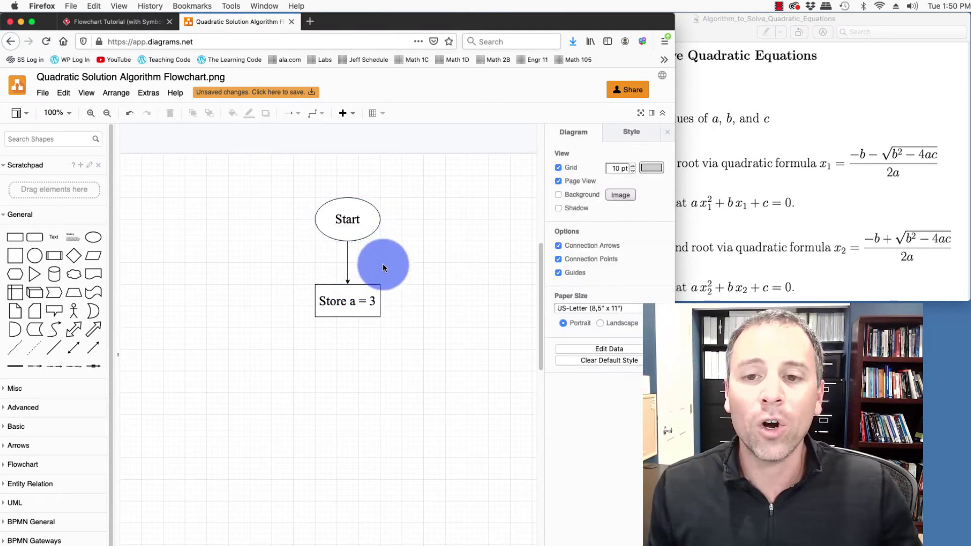
pyautogui.click(347, 260)
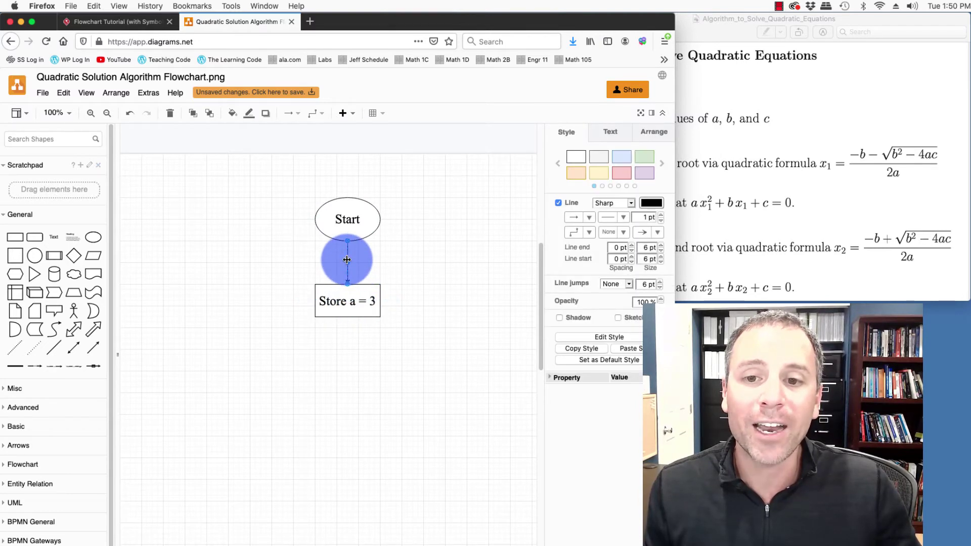
pyautogui.press('Delete')
# Try a connector from Store a = 3 to Start without an arrowhead, then delete it
pyautogui.click(347, 302)
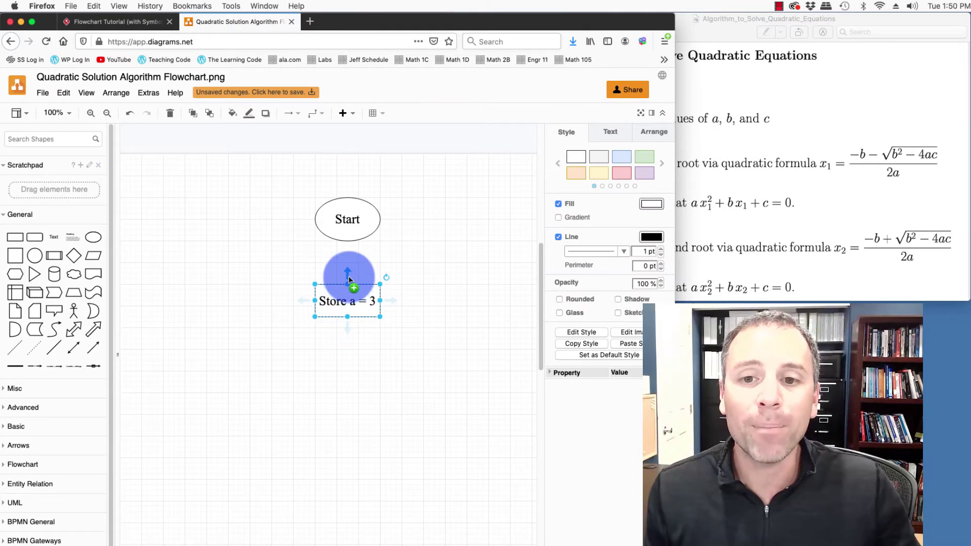
pyautogui.click(348, 277)
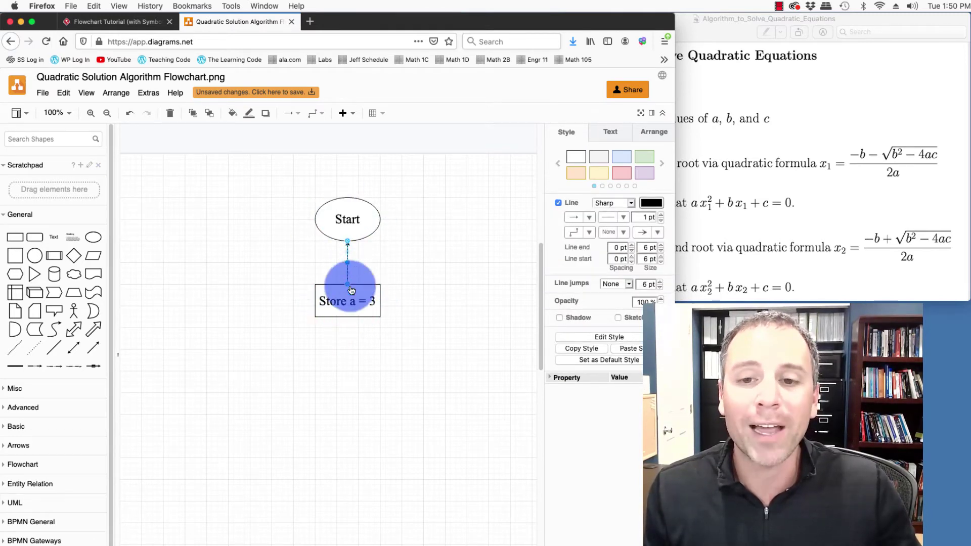
pyautogui.click(390, 271)
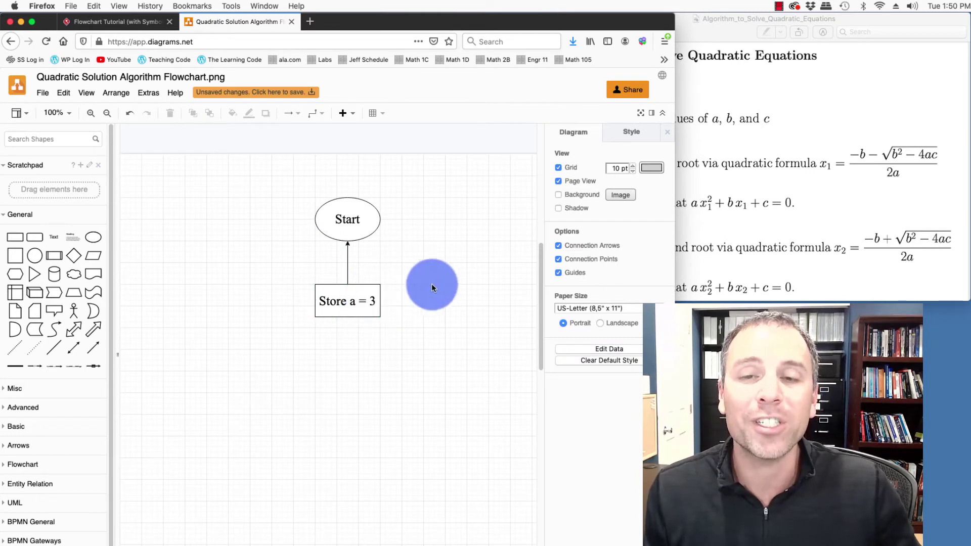
pyautogui.click(347, 267)
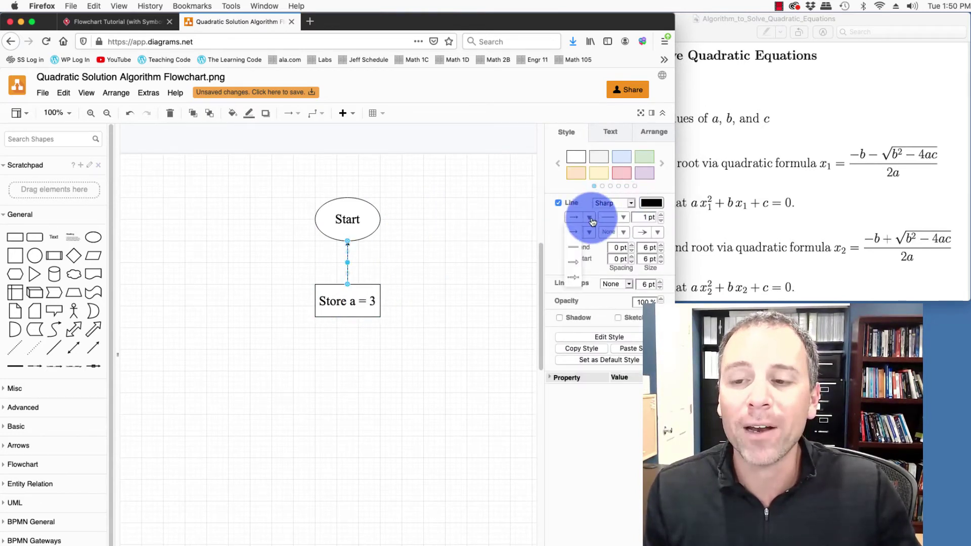
pyautogui.click(574, 250)
pyautogui.click(436, 266)
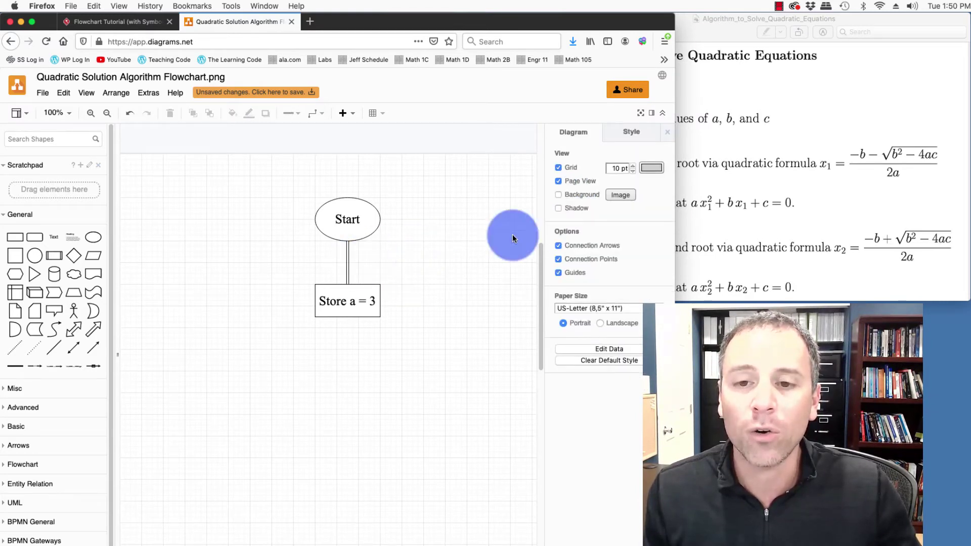
pyautogui.click(347, 256)
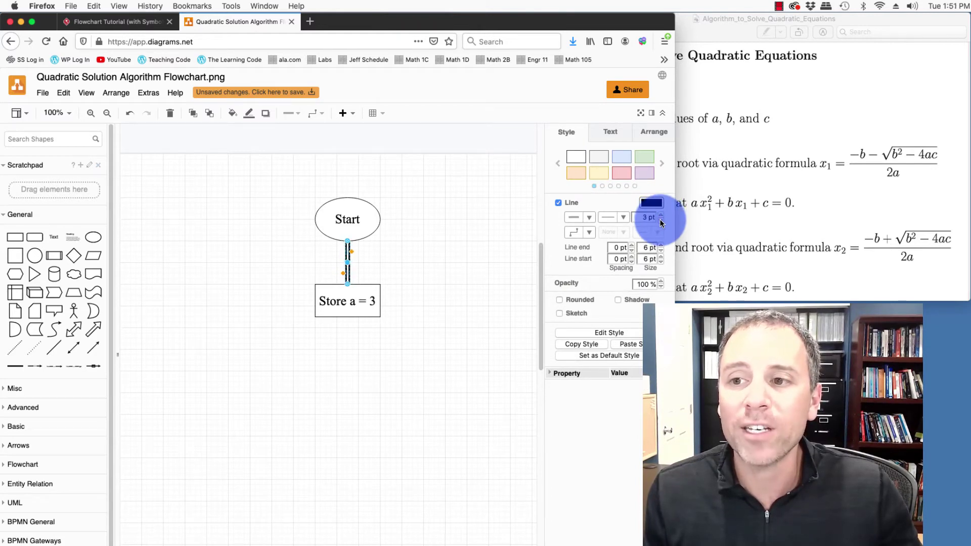
pyautogui.click(576, 231)
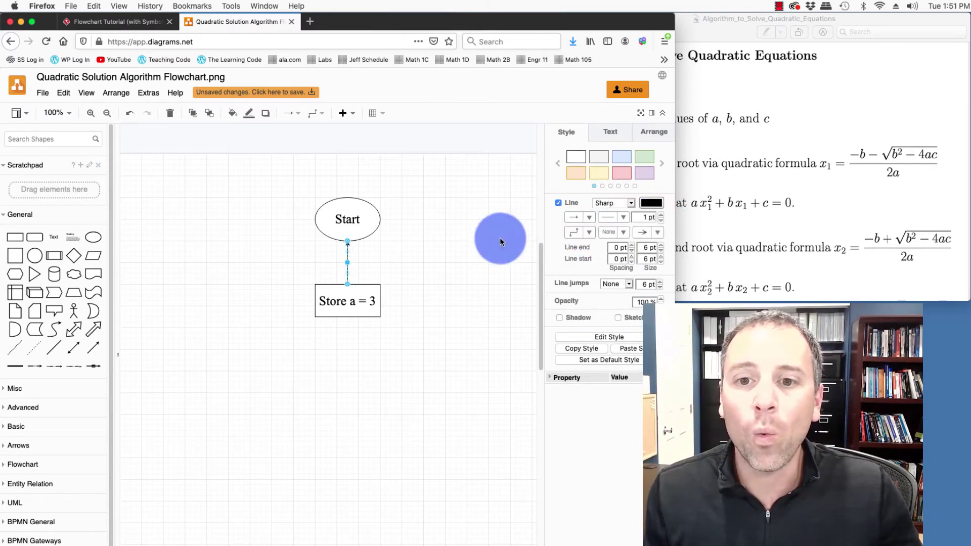
pyautogui.click(503, 238)
pyautogui.click(339, 272)
pyautogui.press('Delete')
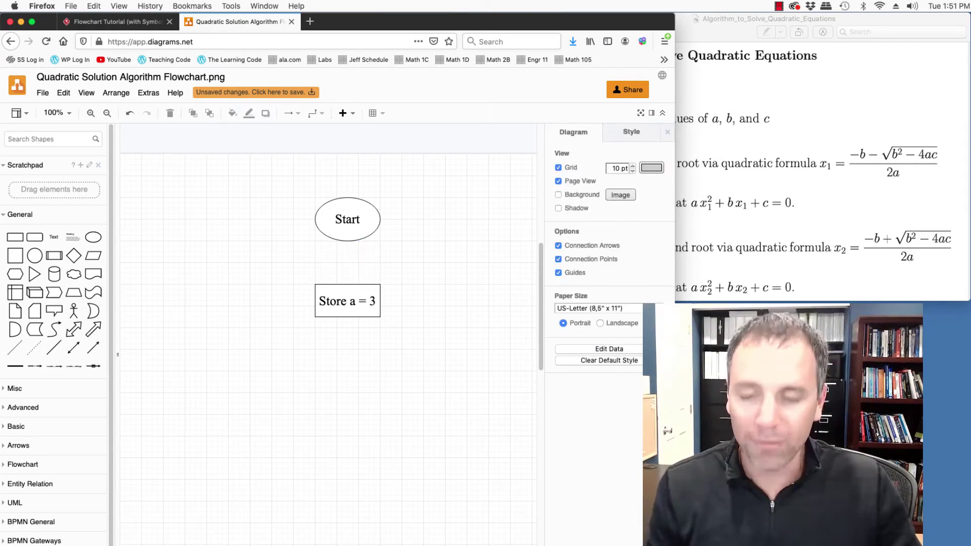
# Draw an arrow from Start down to Store a = 3 and colour it blue
pyautogui.click(343, 220)
pyautogui.click(347, 253)
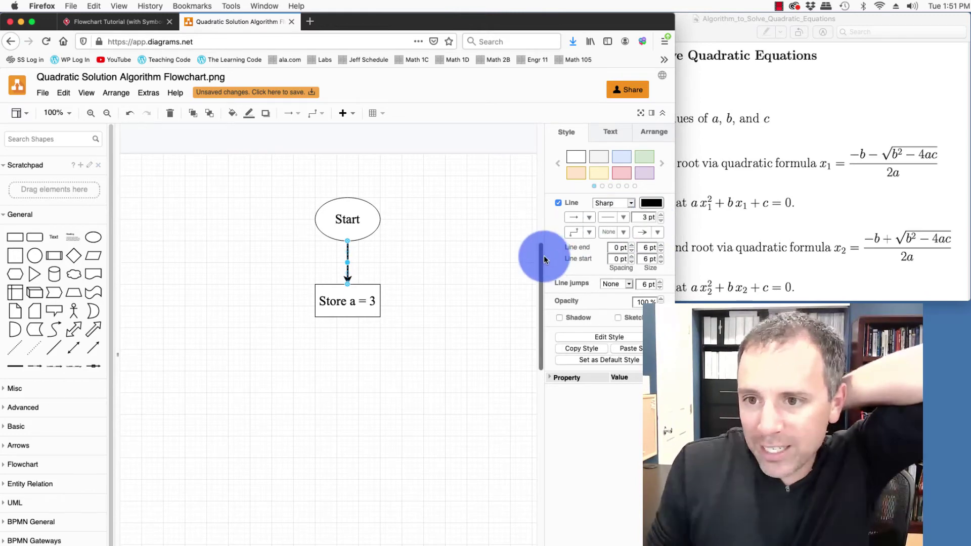
pyautogui.click(653, 202)
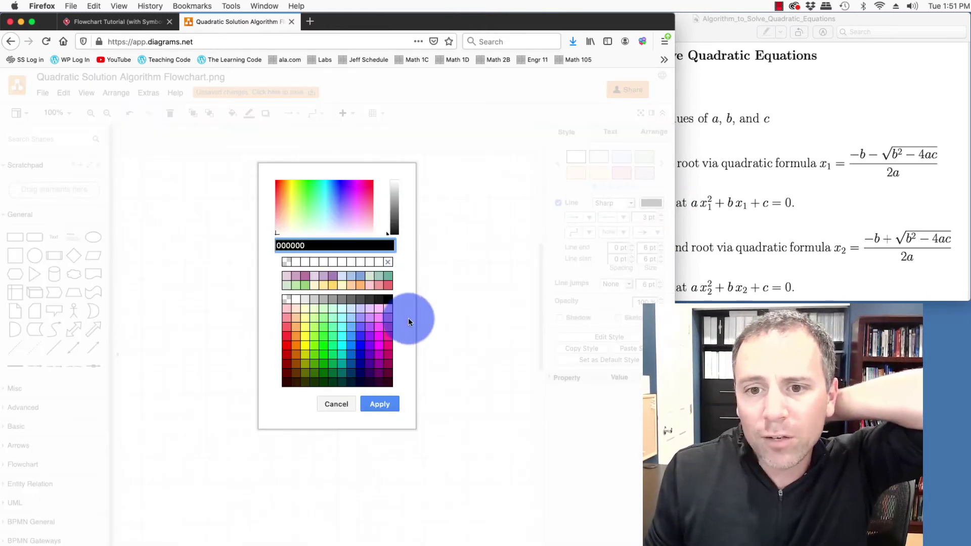
pyautogui.click(355, 340)
pyautogui.click(388, 404)
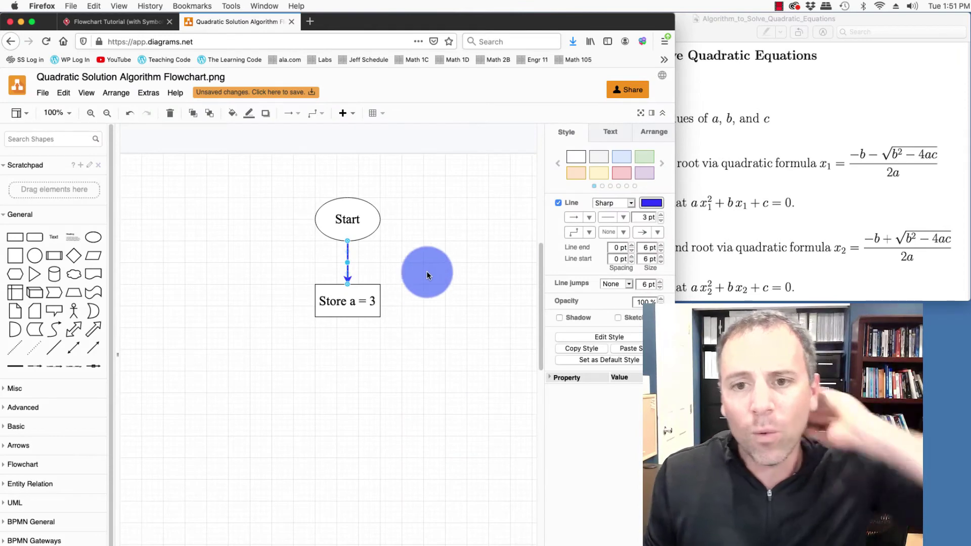
pyautogui.click(354, 278)
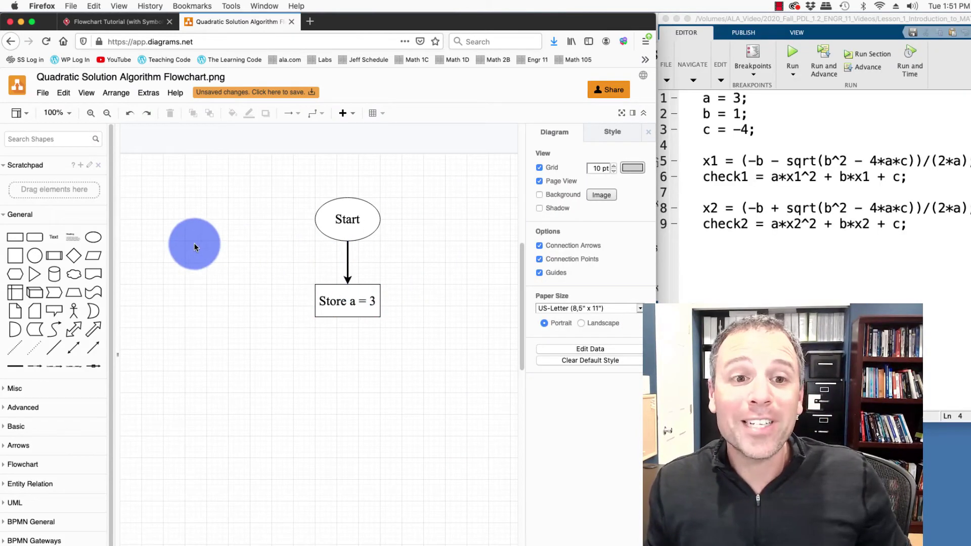
# Add a free text label reading 'Line 1' in Times New Roman
pyautogui.click(54, 237)
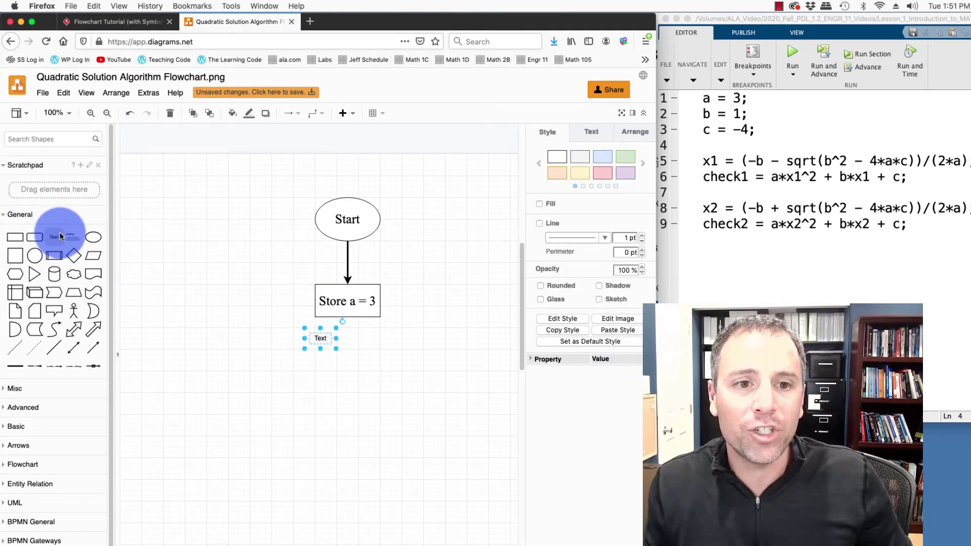
pyautogui.doubleClick(320, 339)
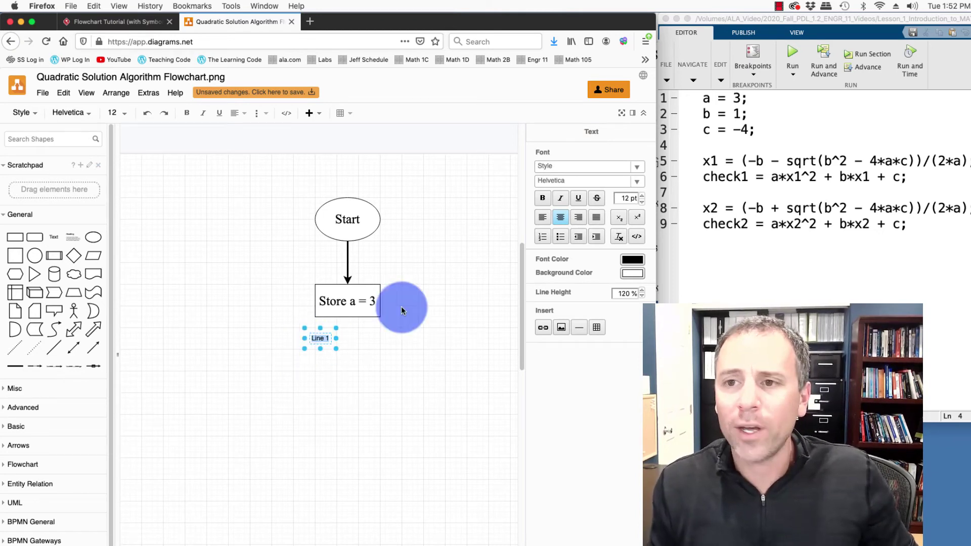
pyautogui.click(636, 181)
pyautogui.click(586, 231)
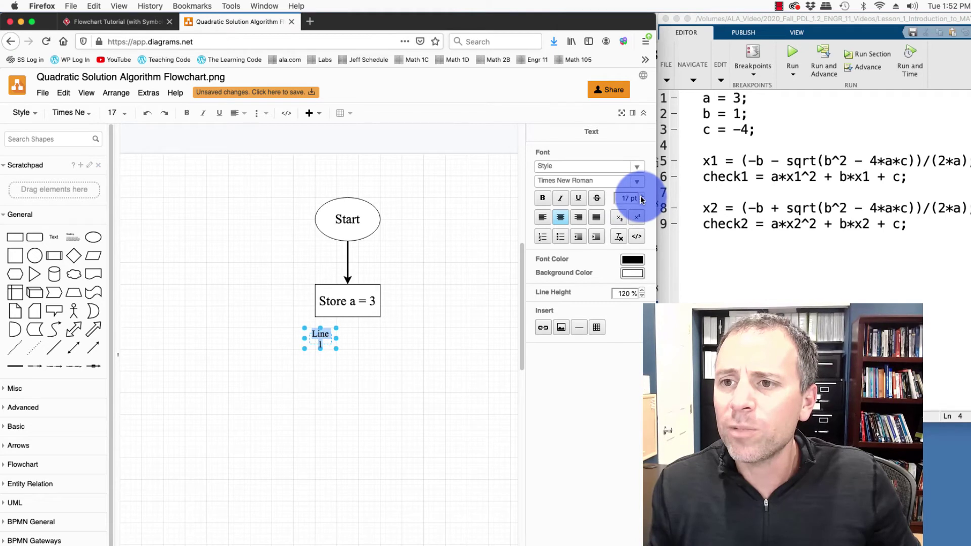
pyautogui.click(440, 309)
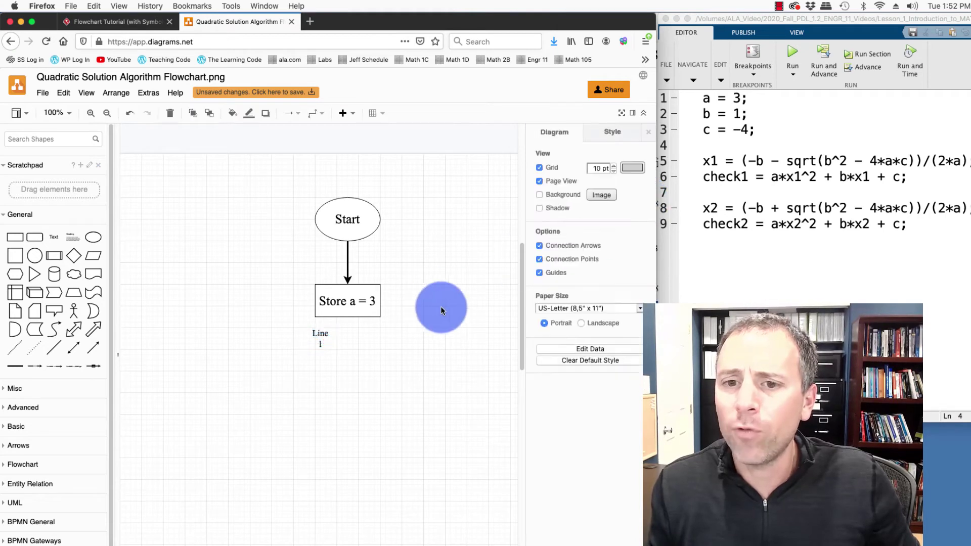
# Widen the Line 1 label and move it to the left of the Store a = 3 box
pyautogui.click(315, 335)
pyautogui.click(335, 341)
pyautogui.click(332, 340)
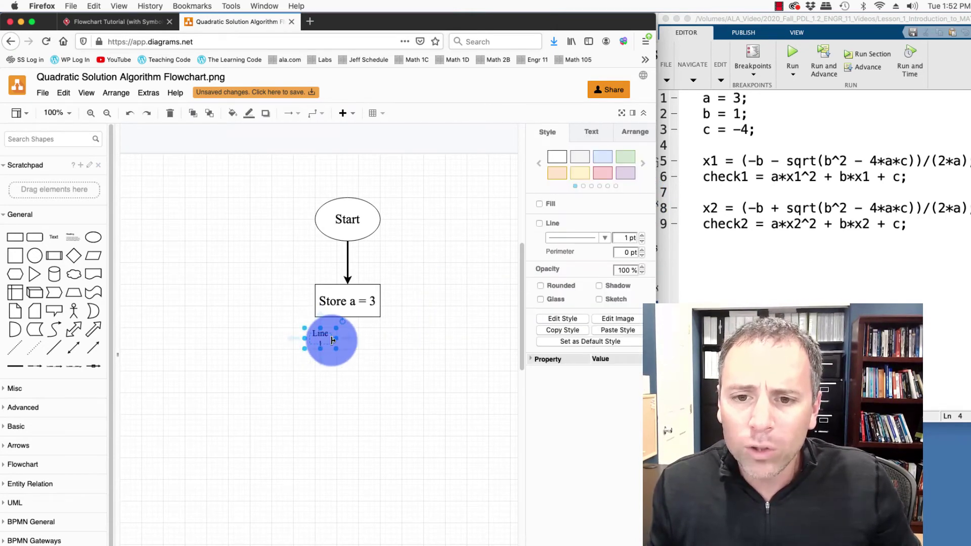
pyautogui.moveTo(336, 339); pyautogui.dragTo(194, 306)
pyautogui.click(325, 351)
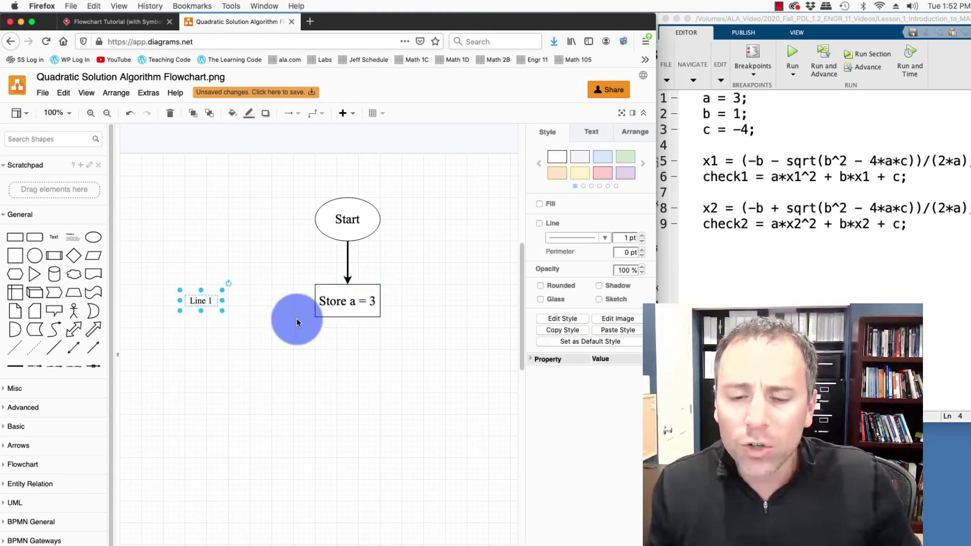
pyautogui.click(309, 318)
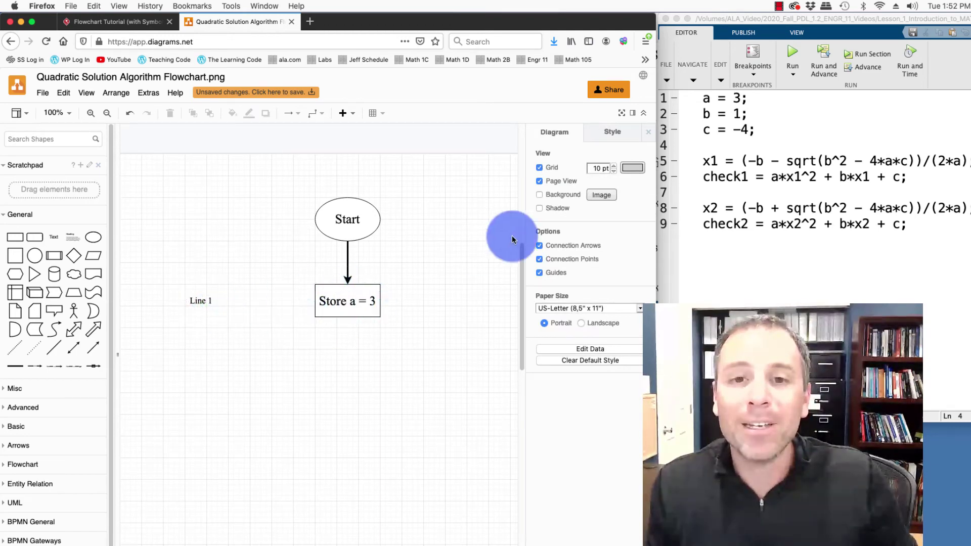
pyautogui.click(727, 126)
pyautogui.click(204, 271)
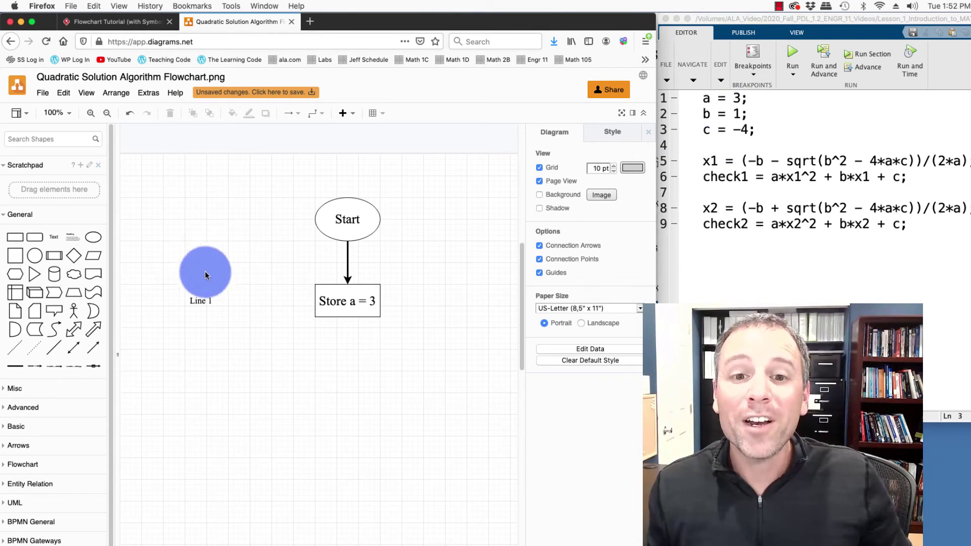
# Save the flowchart as a PNG downloaded to the device and check the downloads list
pyautogui.click(157, 200)
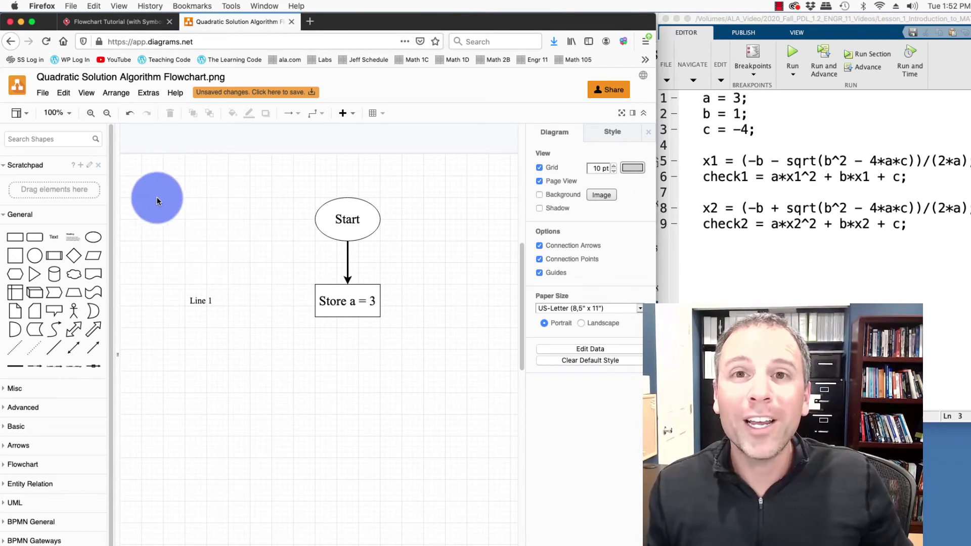
pyautogui.click(43, 92)
pyautogui.click(65, 181)
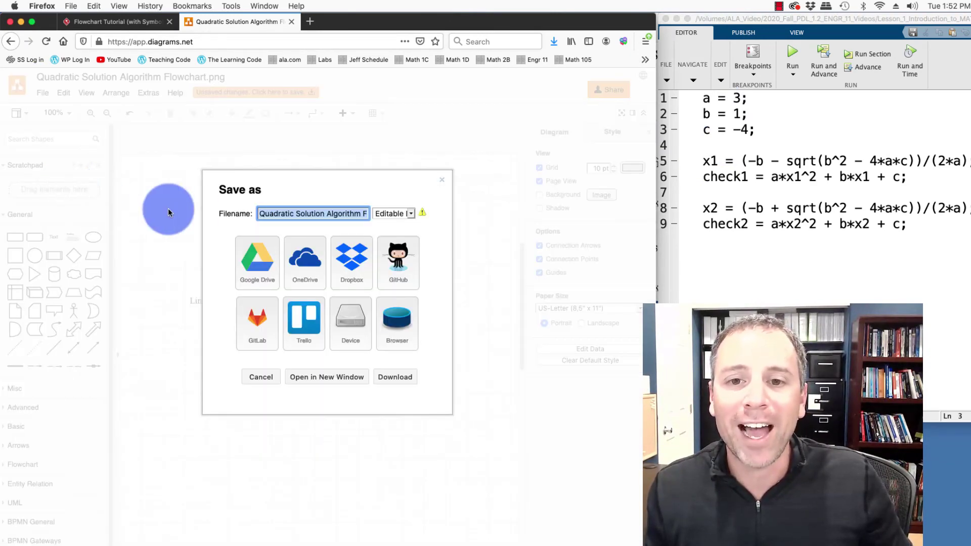
pyautogui.click(361, 323)
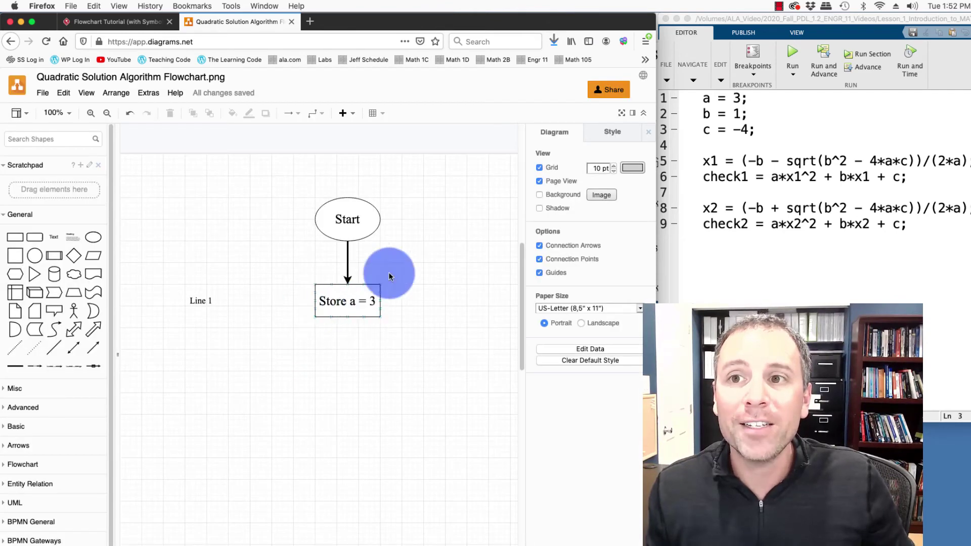
pyautogui.click(555, 44)
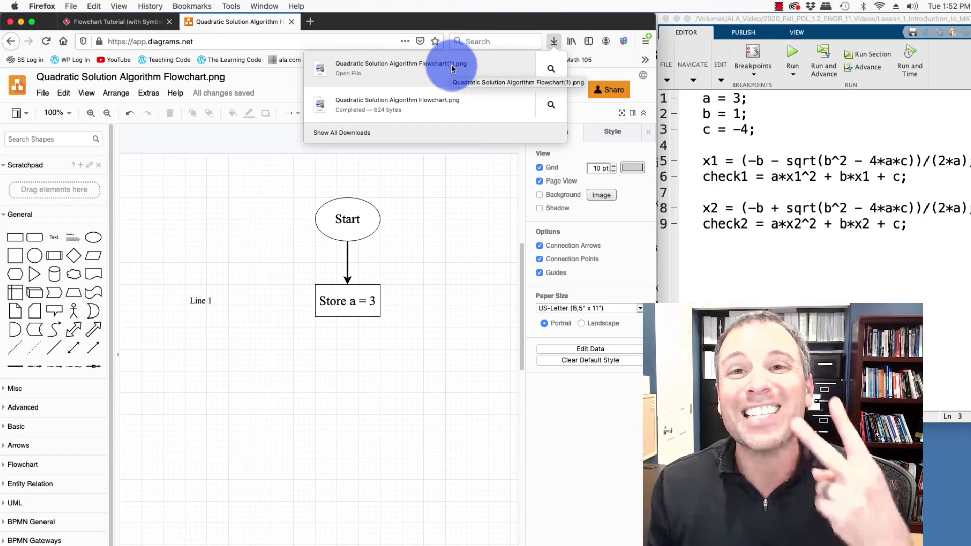
pyautogui.click(442, 78)
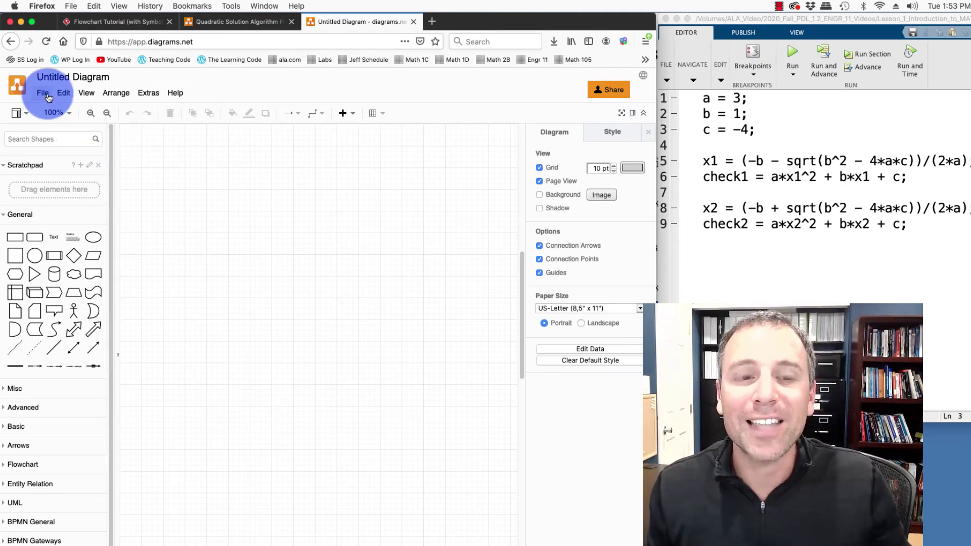
# Choose the quadratic equation solver flowchart PNG from the 12Flowchart_Diagrams folder via Open from Device
pyautogui.click(43, 93)
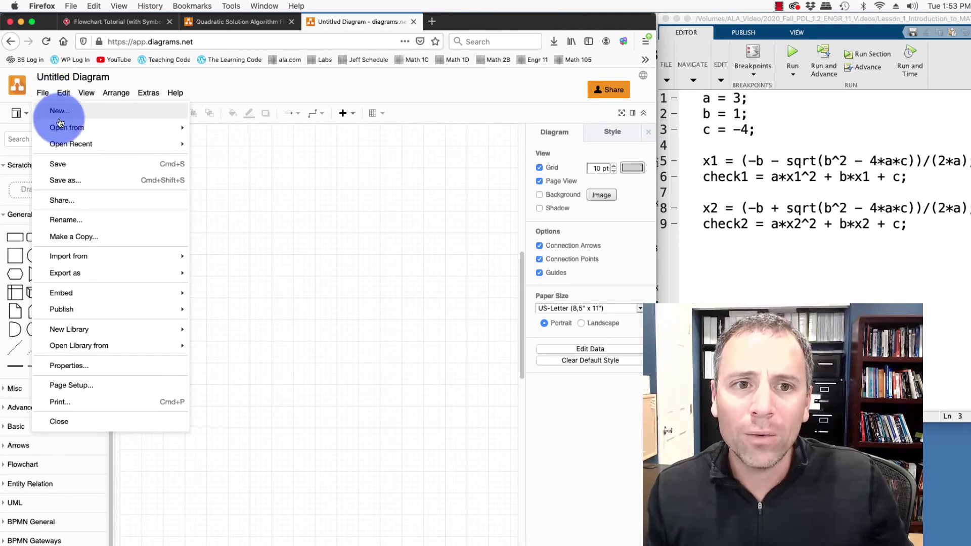
pyautogui.moveTo(64, 128)
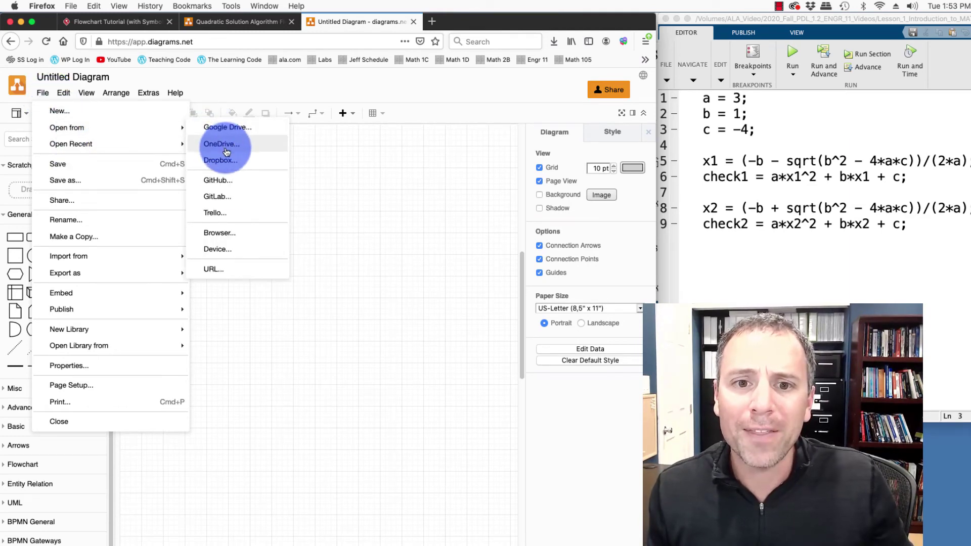
pyautogui.click(232, 249)
pyautogui.click(319, 88)
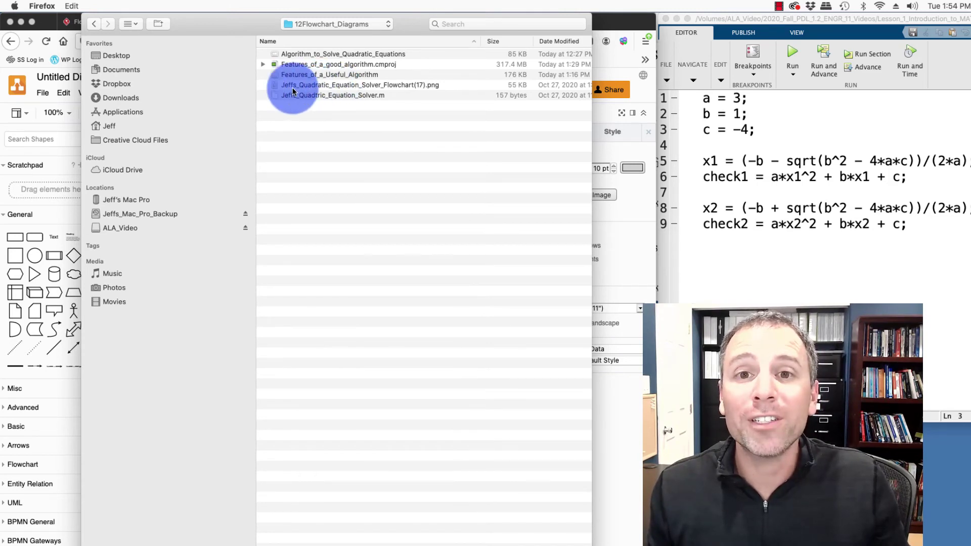
pyautogui.click(782, 153)
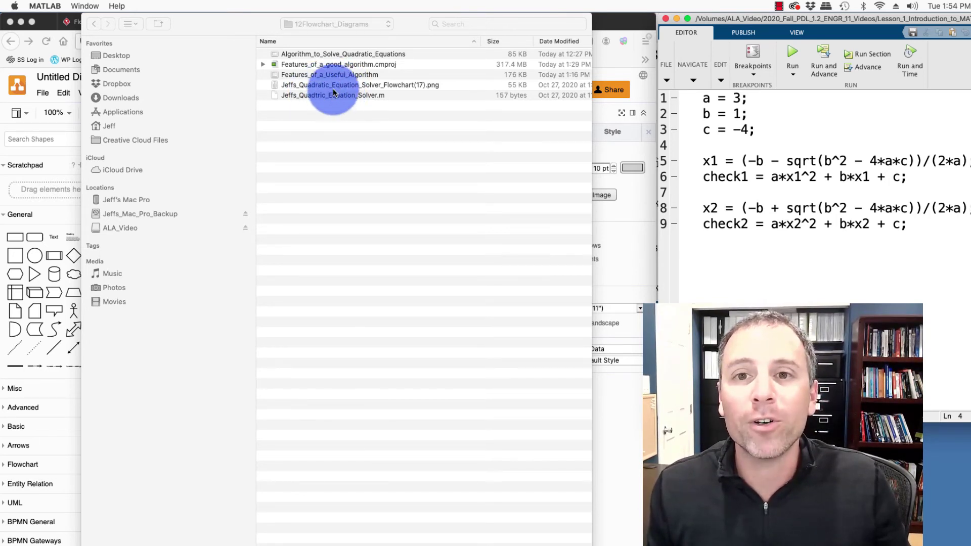
pyautogui.click(430, 89)
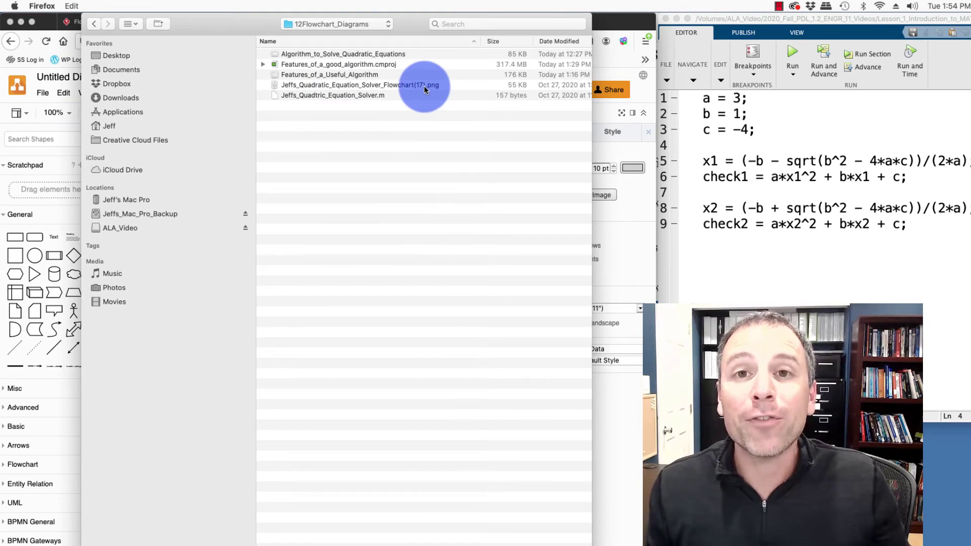
pyautogui.click(380, 87)
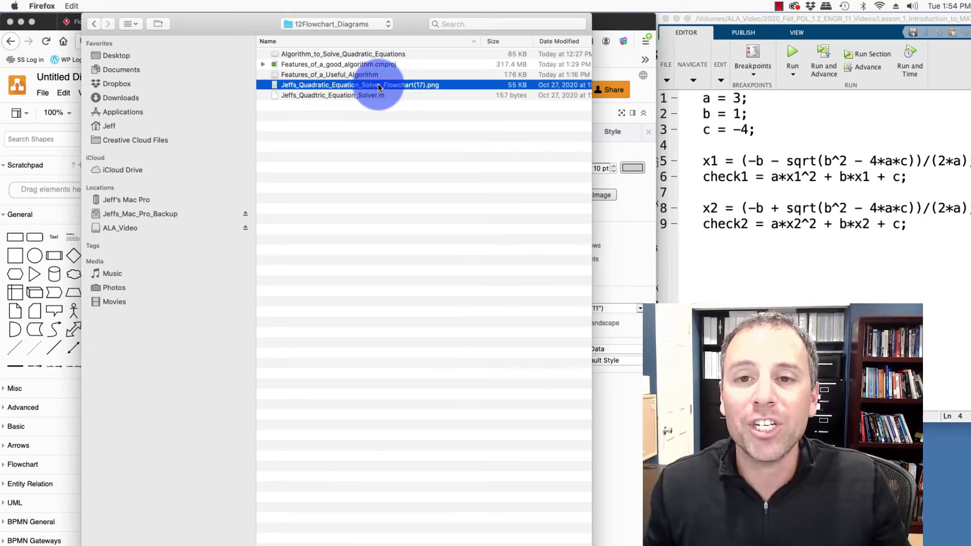
pyautogui.doubleClick(378, 87)
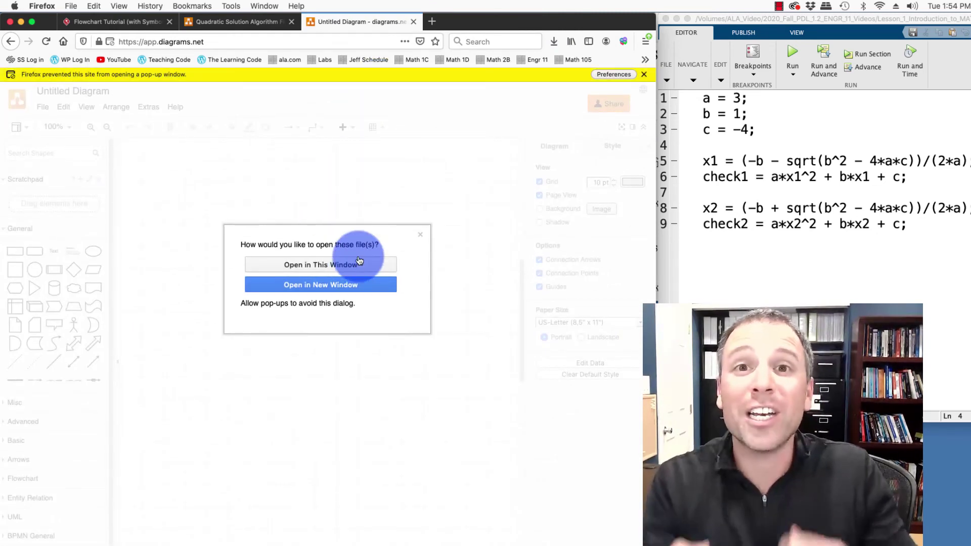
# Load the flowchart in this window and set the zoom to 75% to fit it
pyautogui.click(330, 264)
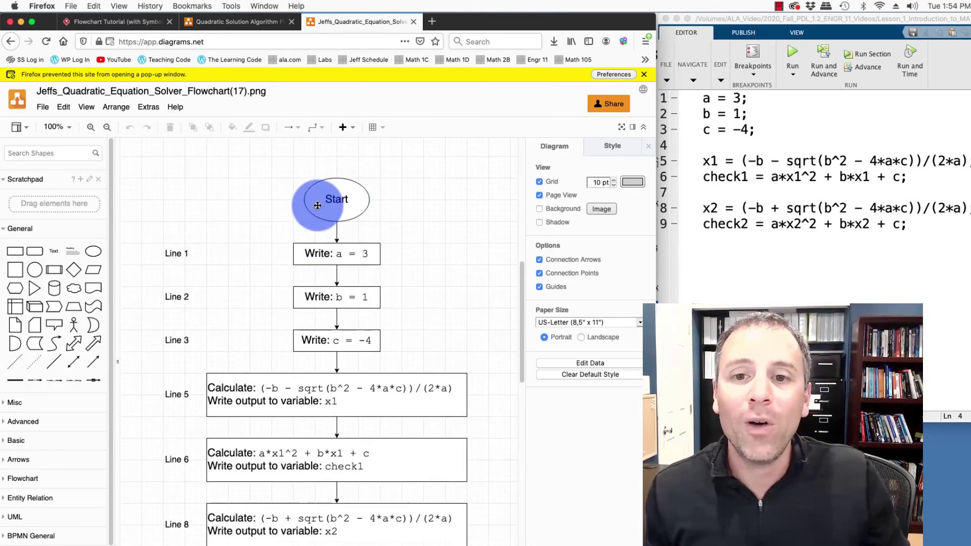
pyautogui.scroll(-3, 325, 206)
pyautogui.scroll(-3, 319, 247)
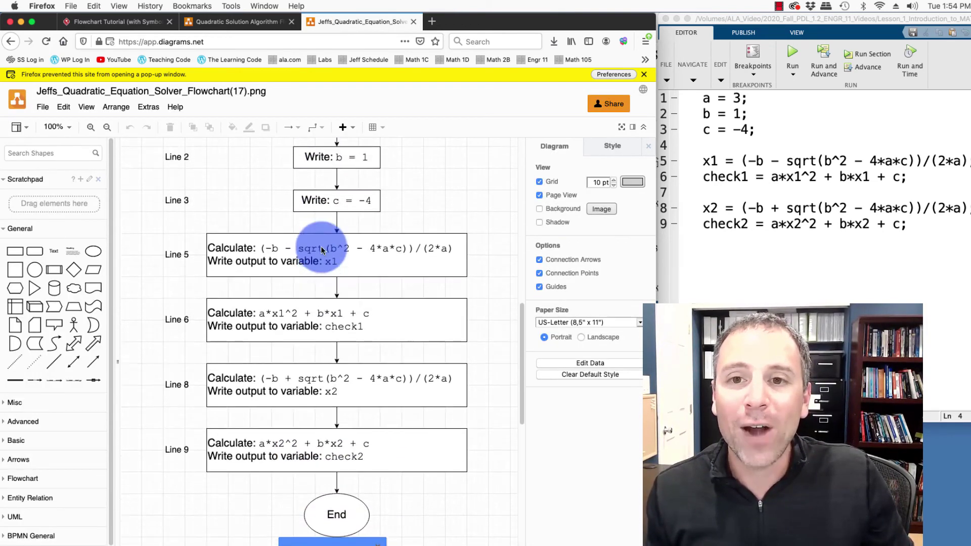
pyautogui.scroll(3, 332, 239)
pyautogui.scroll(2, 357, 236)
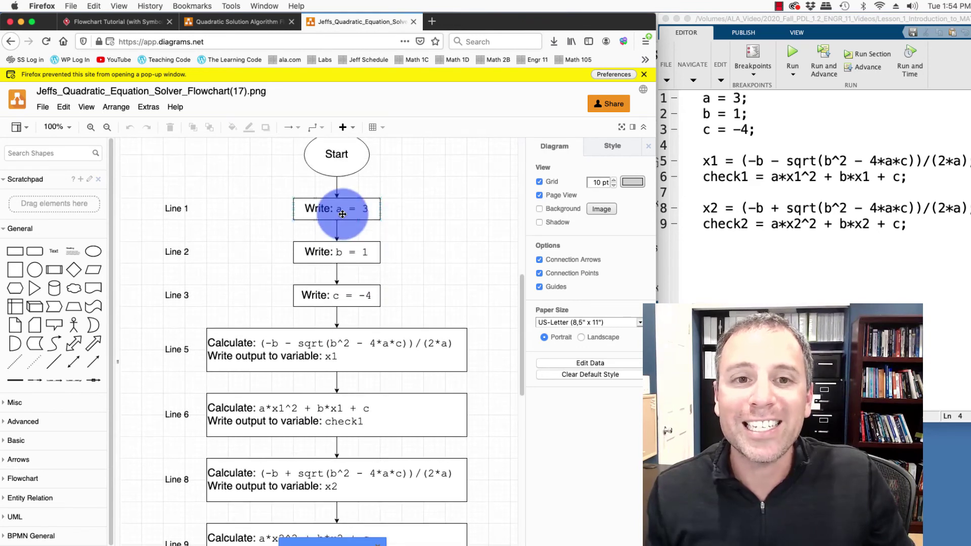
pyautogui.click(70, 132)
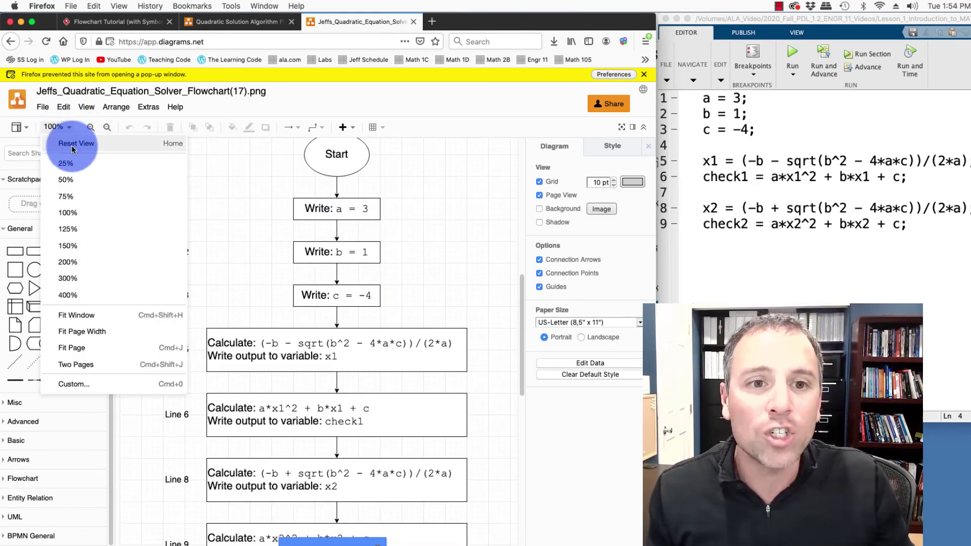
pyautogui.click(81, 200)
# Scroll down the flowchart and select the check2 line in the MATLAB code
pyautogui.scroll(-1, 314, 220)
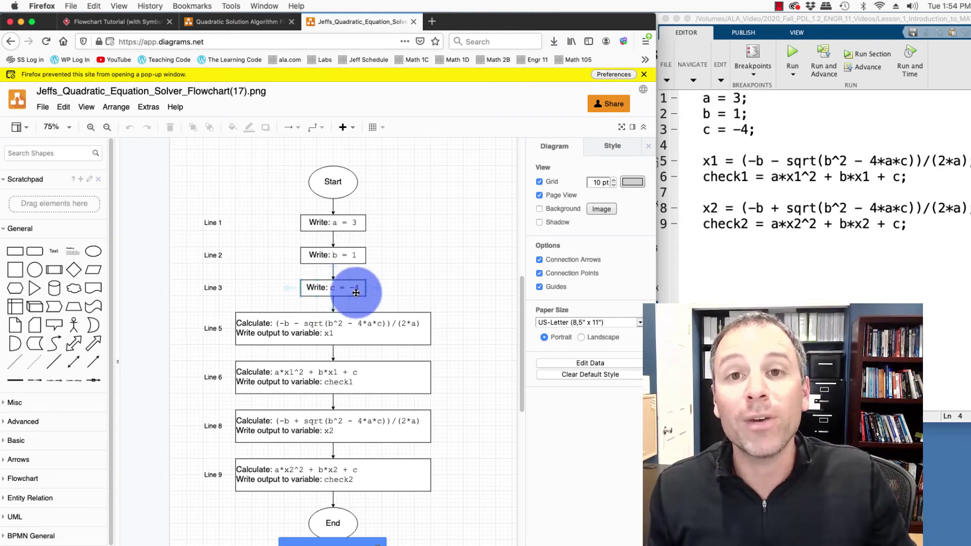
pyautogui.scroll(-1, 324, 299)
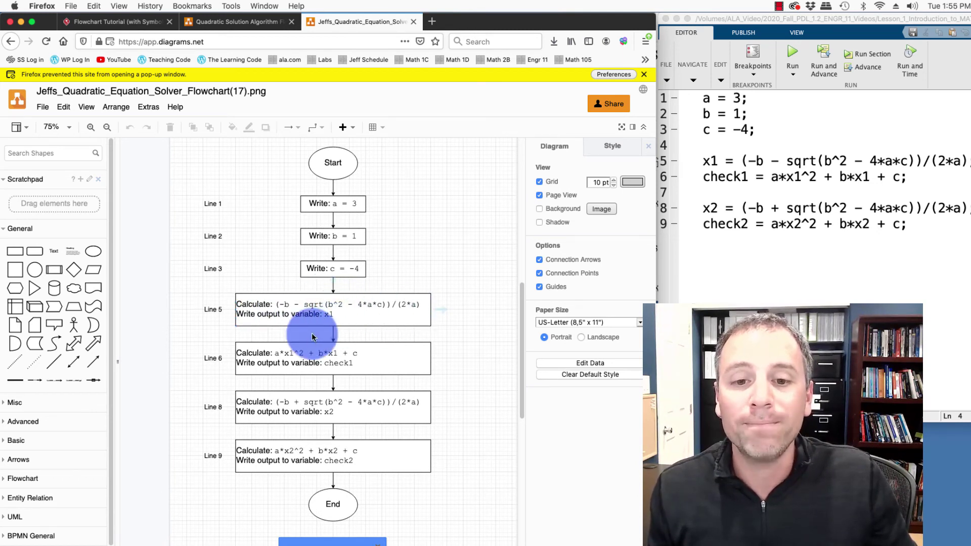
pyautogui.moveTo(696, 225); pyautogui.dragTo(703, 268)
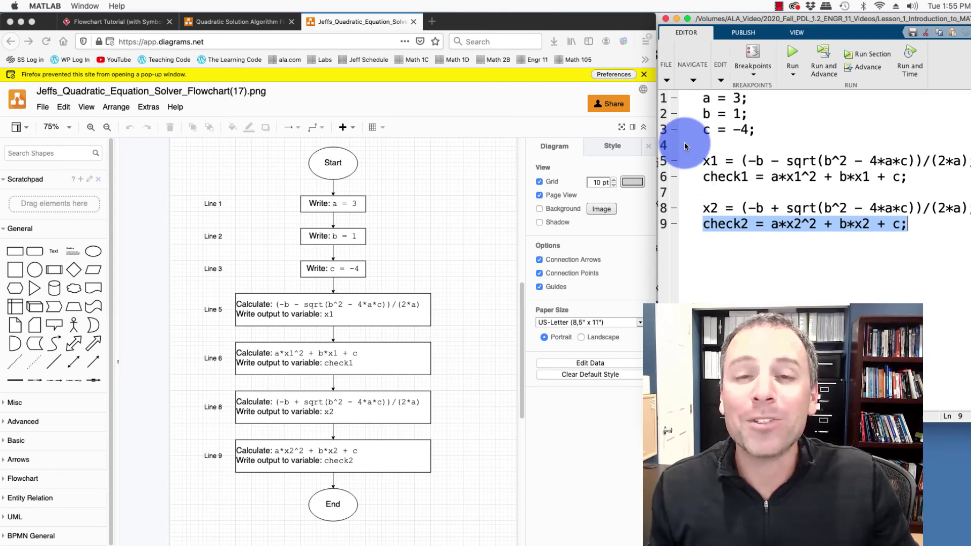
# Print the flowchart at 100% on US-Letter from File > Print
pyautogui.click(437, 172)
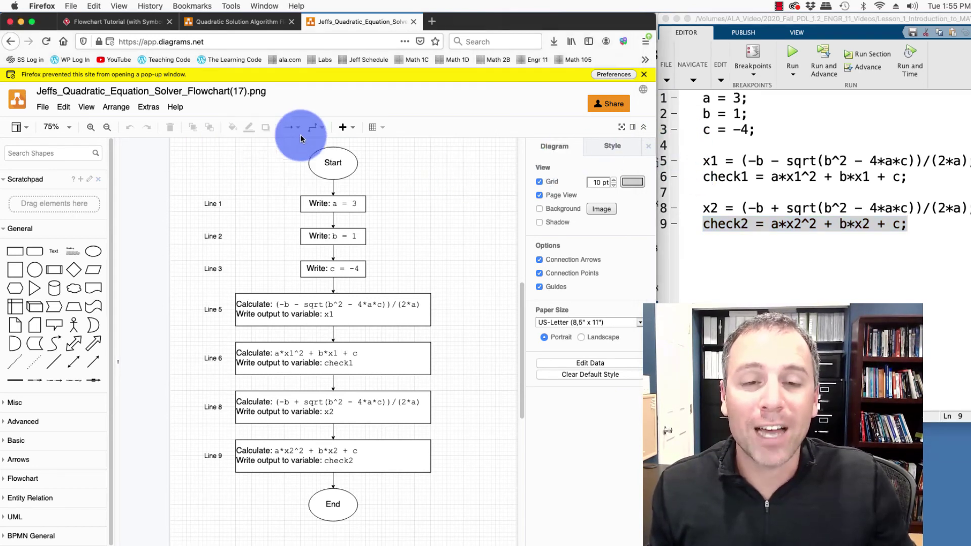
pyautogui.click(43, 108)
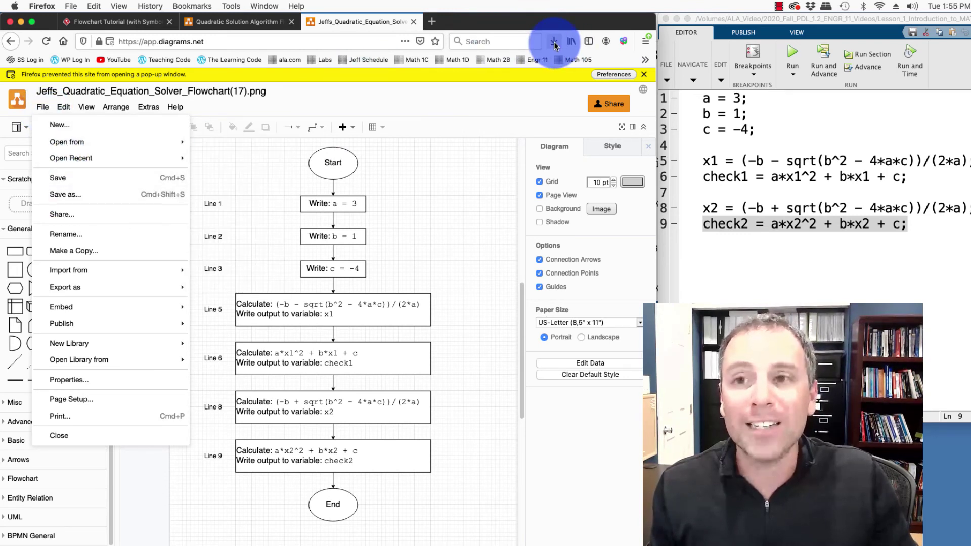
pyautogui.click(411, 136)
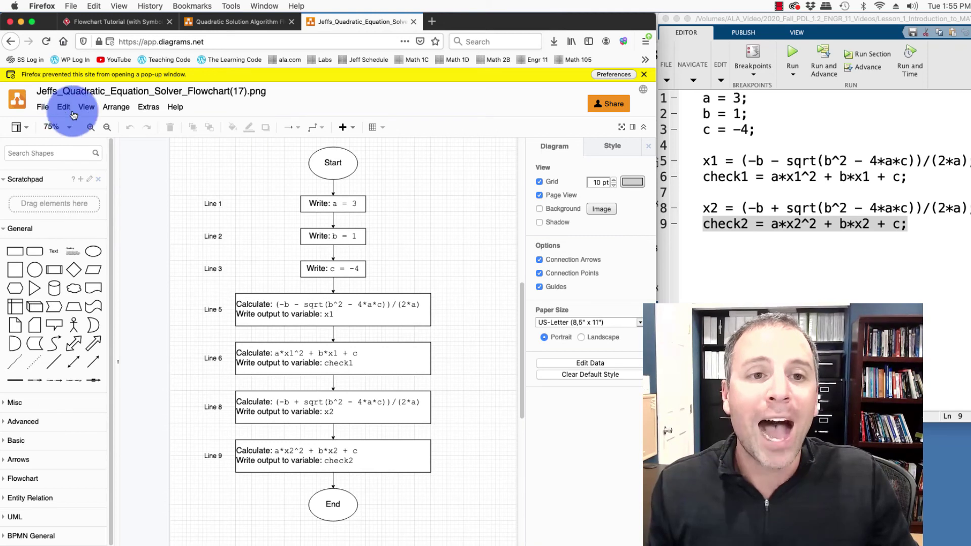
pyautogui.click(43, 107)
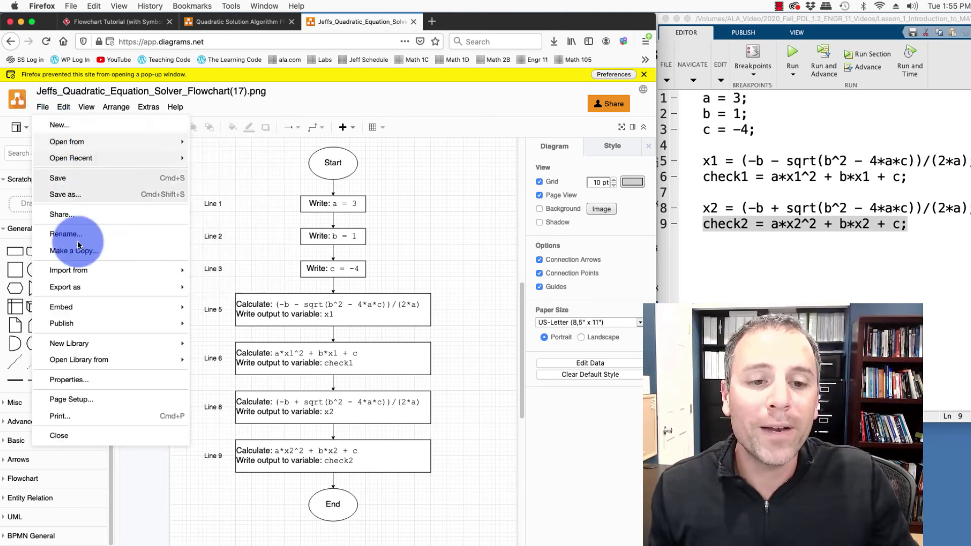
pyautogui.click(75, 416)
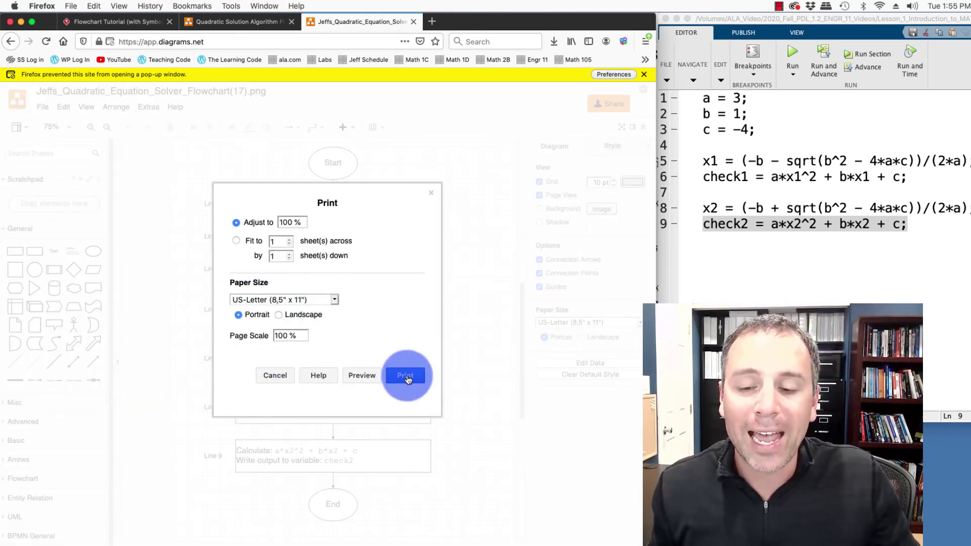
pyautogui.click(407, 377)
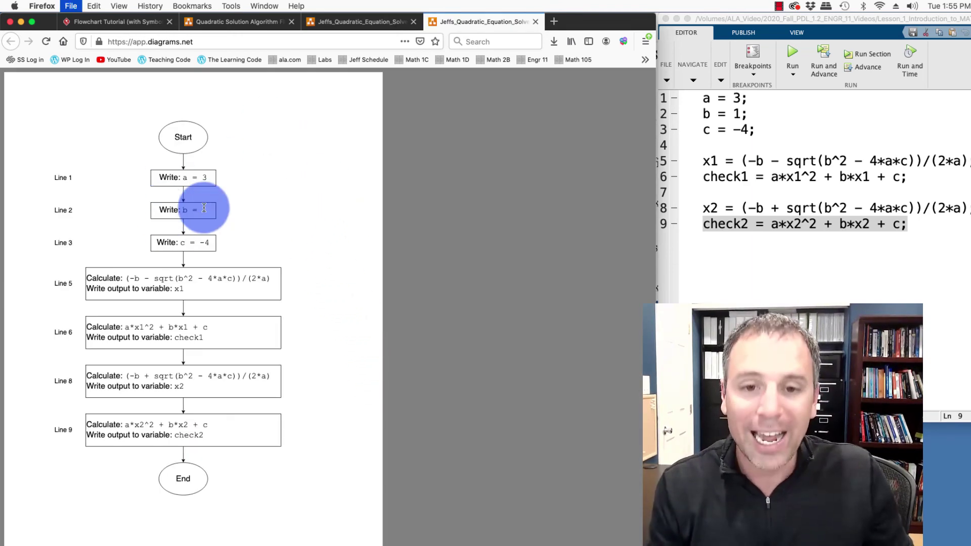
# Send the print output to PDF and open it in Preview
pyautogui.press('super+p')
pyautogui.click(427, 359)
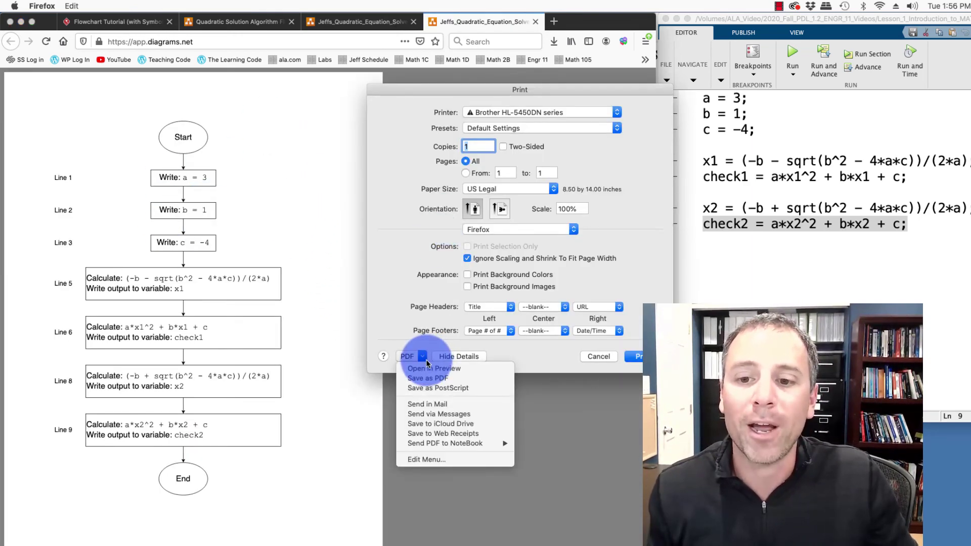
pyautogui.click(427, 369)
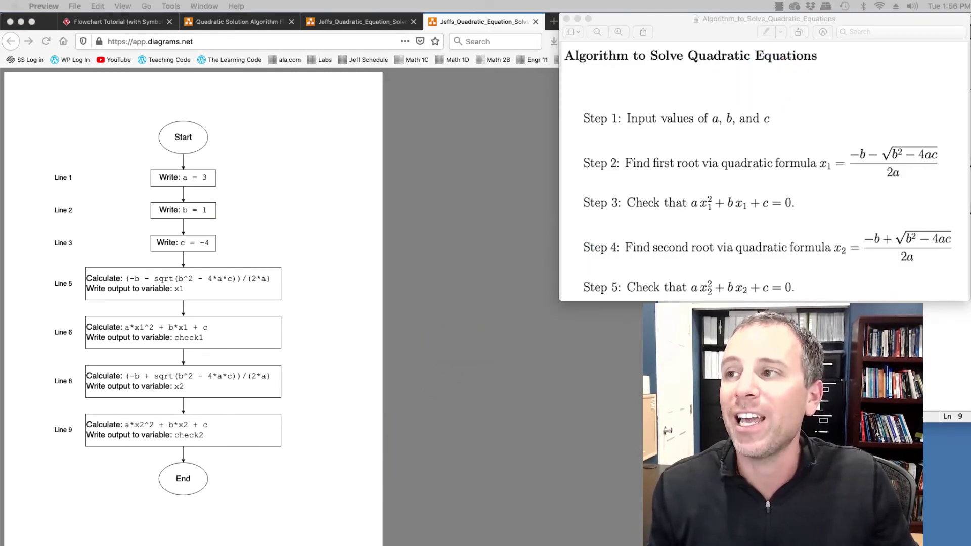
# Move the flowchart PDF window left, then bring the algorithm document and MATLAB code forward
pyautogui.moveTo(791, 25); pyautogui.dragTo(291, 23)
pyautogui.click(419, 189)
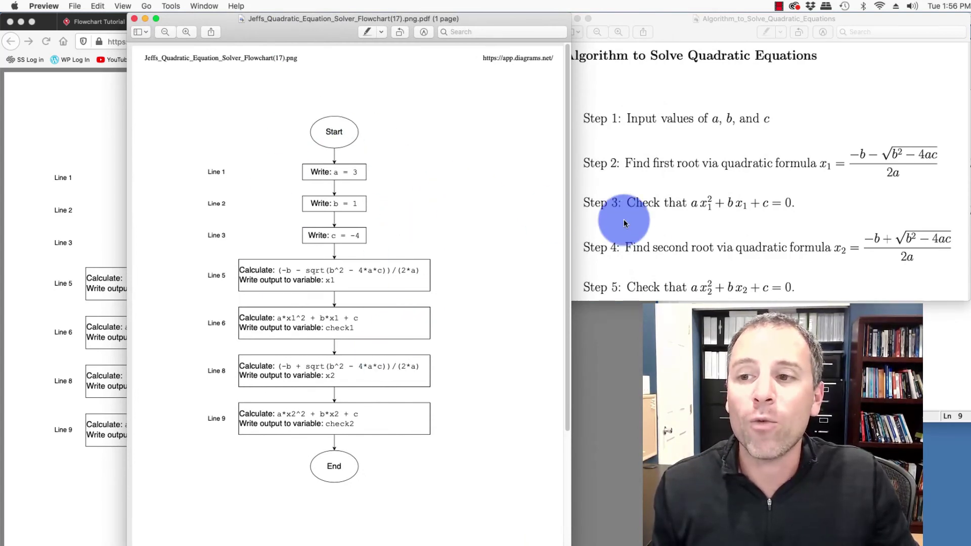
pyautogui.click(723, 236)
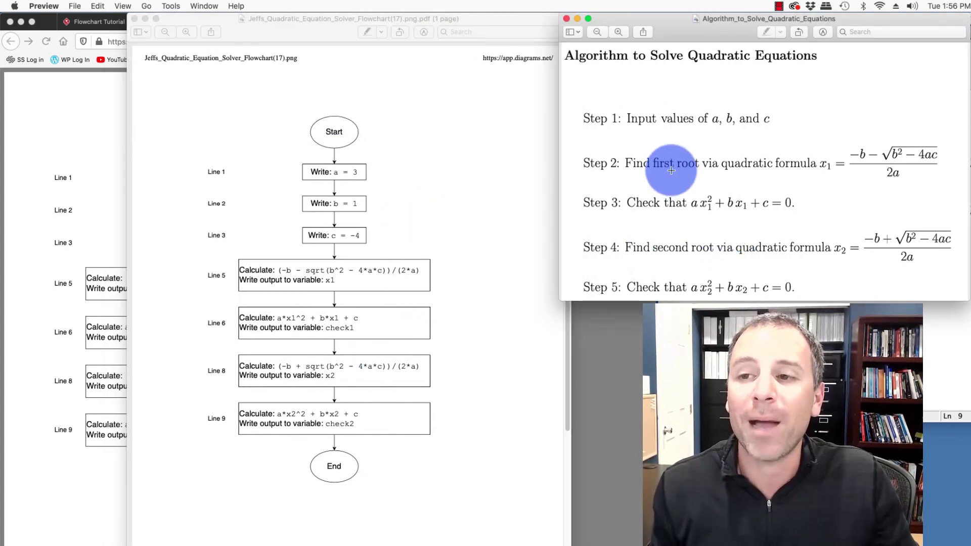
pyautogui.press('super+Tab')
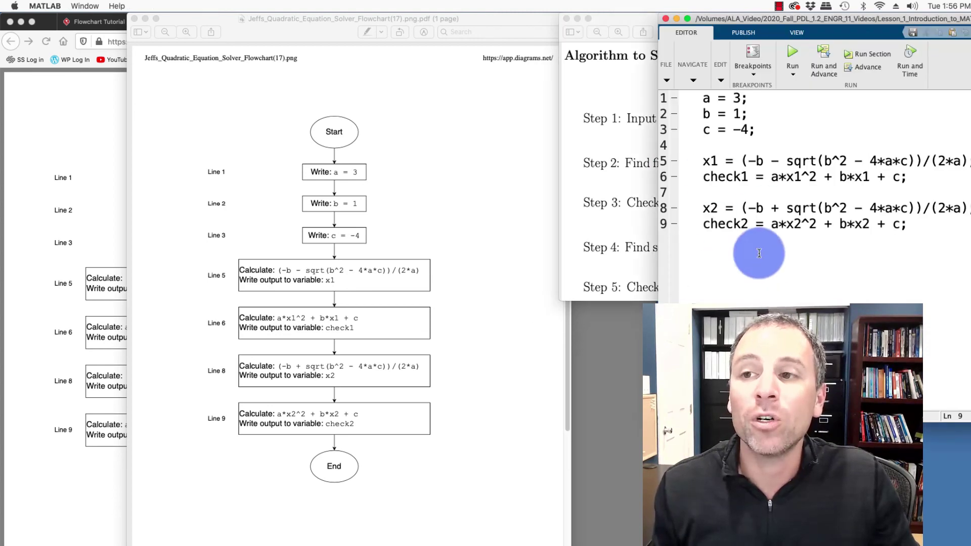